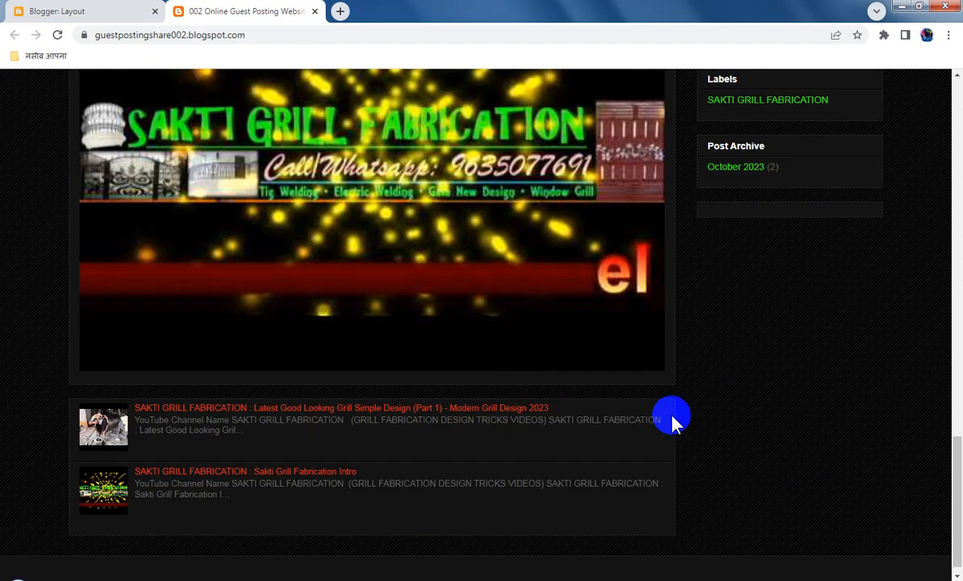
Step: Look over the blog's home page, including its header, posts, banner ads and sidebar sections
scroll(674, 420, up, 3)
scroll(675, 420, up, 10)
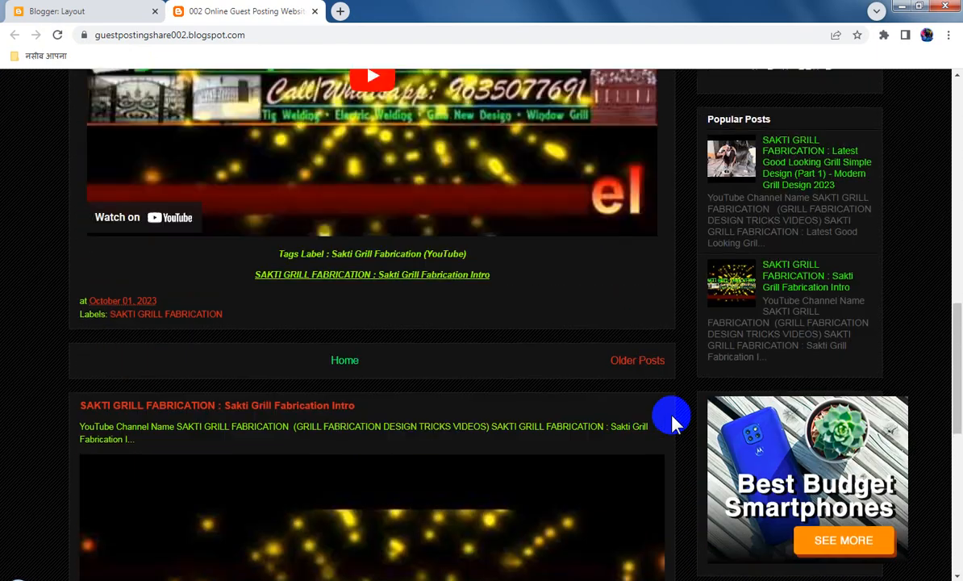
scroll(674, 420, up, 3)
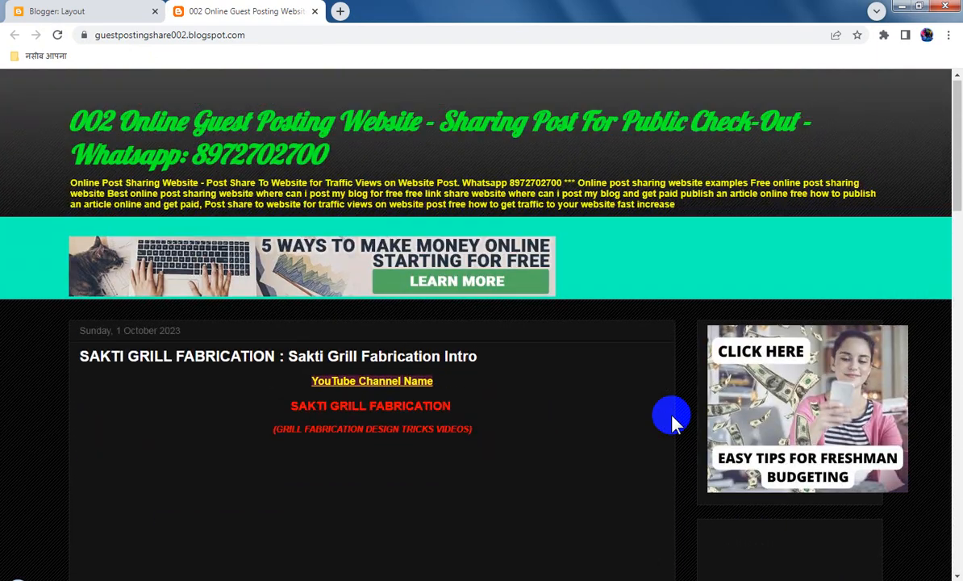
scroll(675, 420, down, 2)
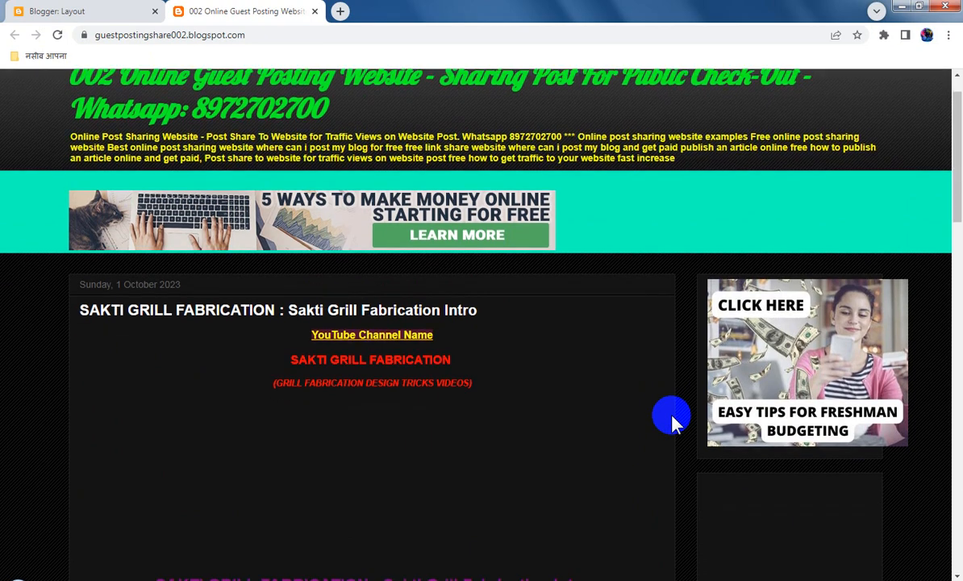
scroll(674, 421, up, 2)
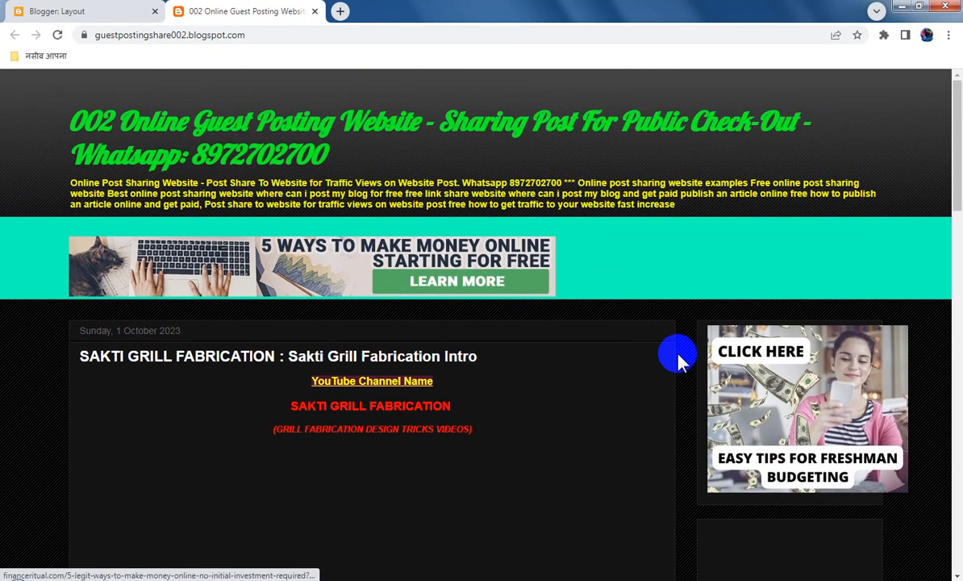
scroll(557, 325, down, 12)
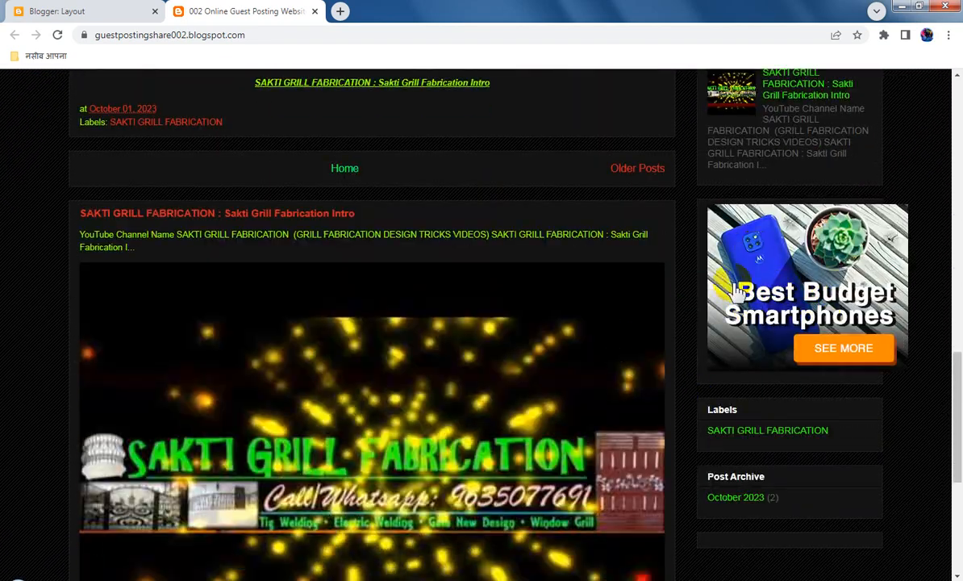
scroll(781, 322, down, 5)
scroll(780, 322, up, 10)
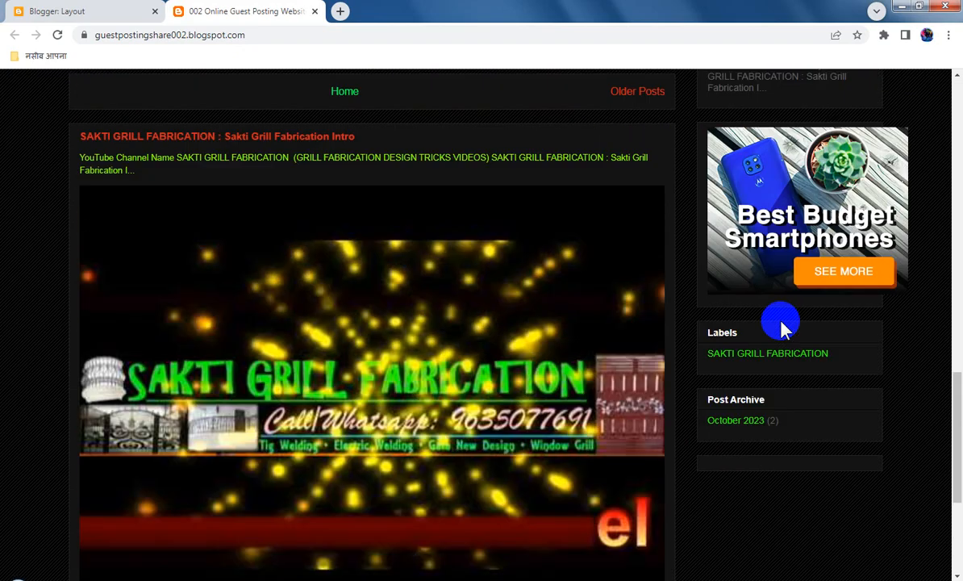
scroll(795, 387, up, 10)
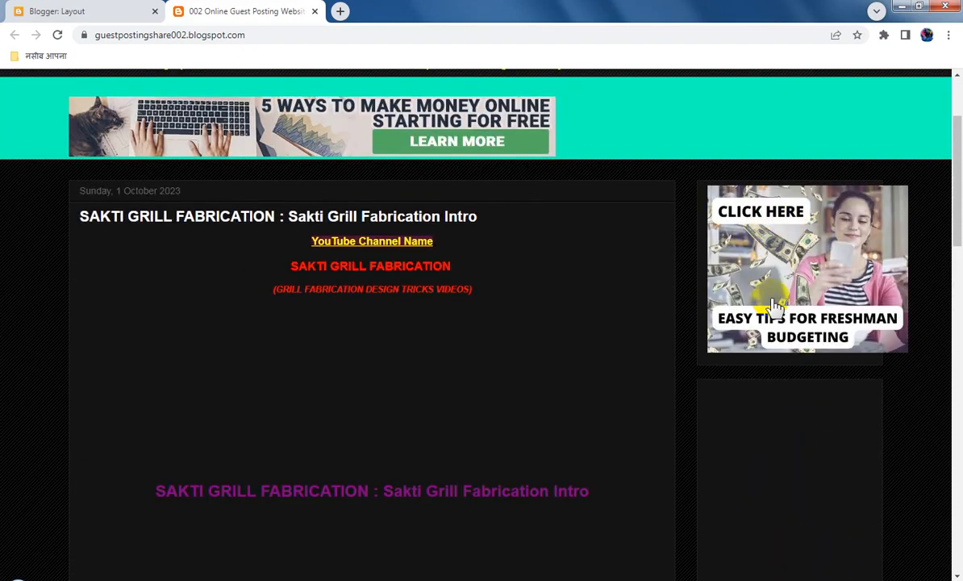
scroll(726, 290, up, 2)
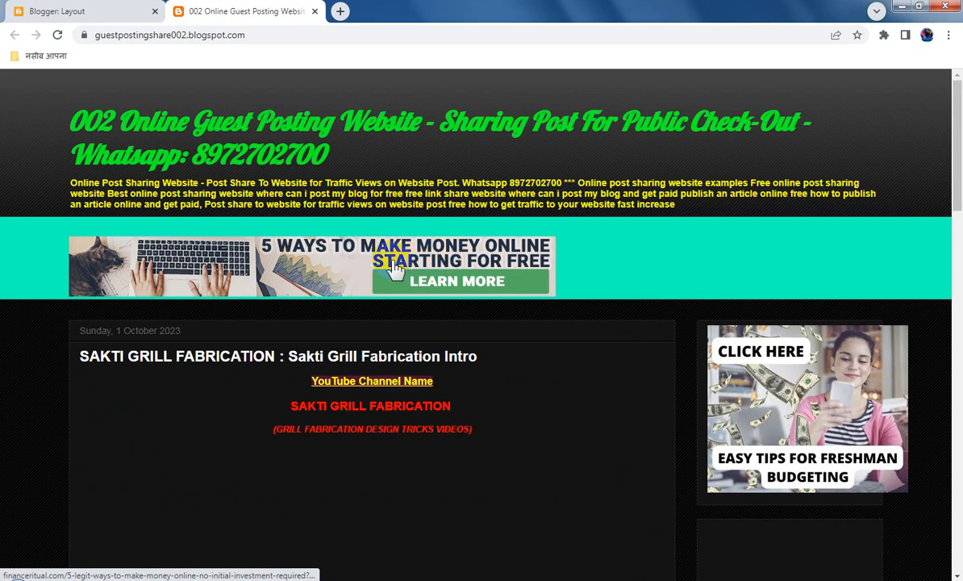
click(673, 309)
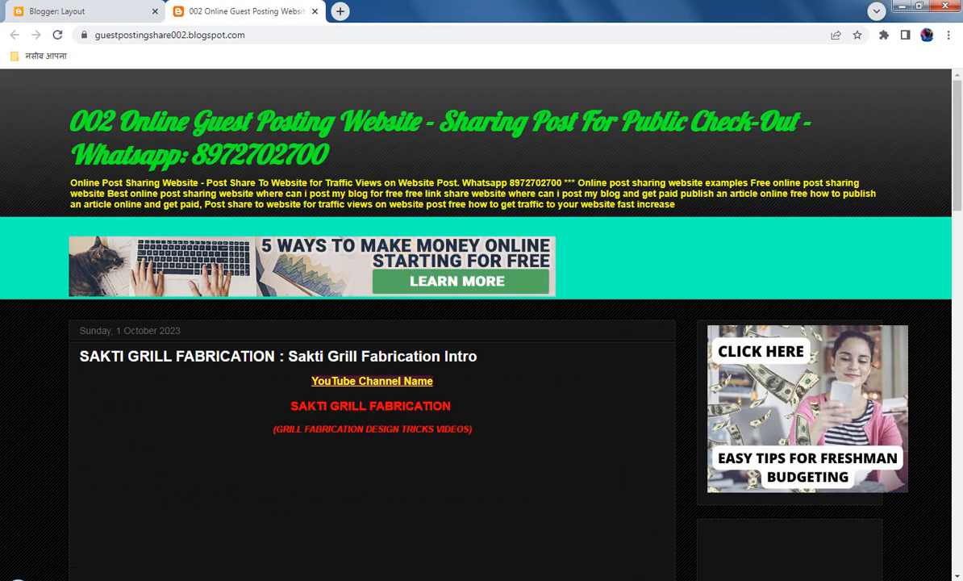
click(263, 14)
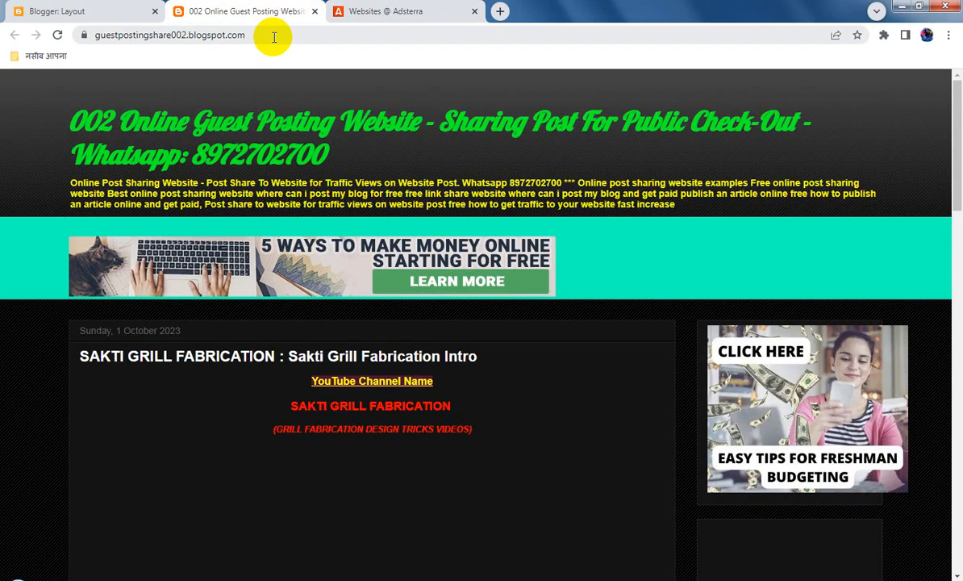
click(272, 35)
right_click(260, 39)
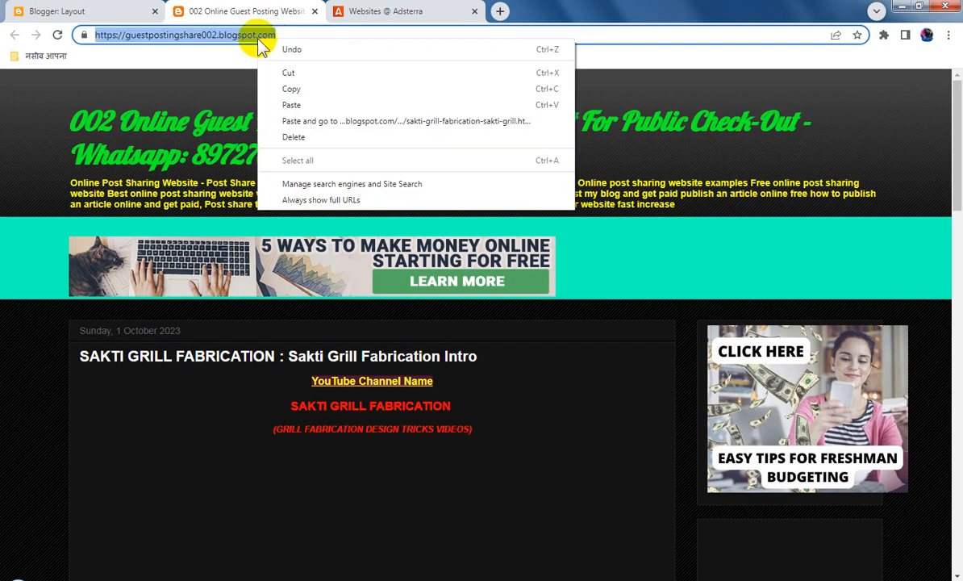
click(296, 89)
click(376, 11)
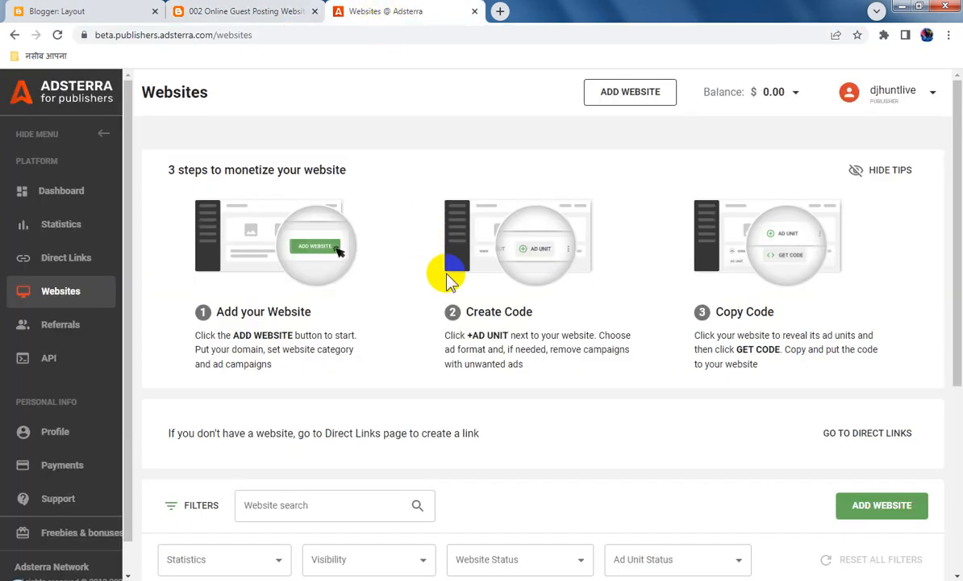
click(631, 95)
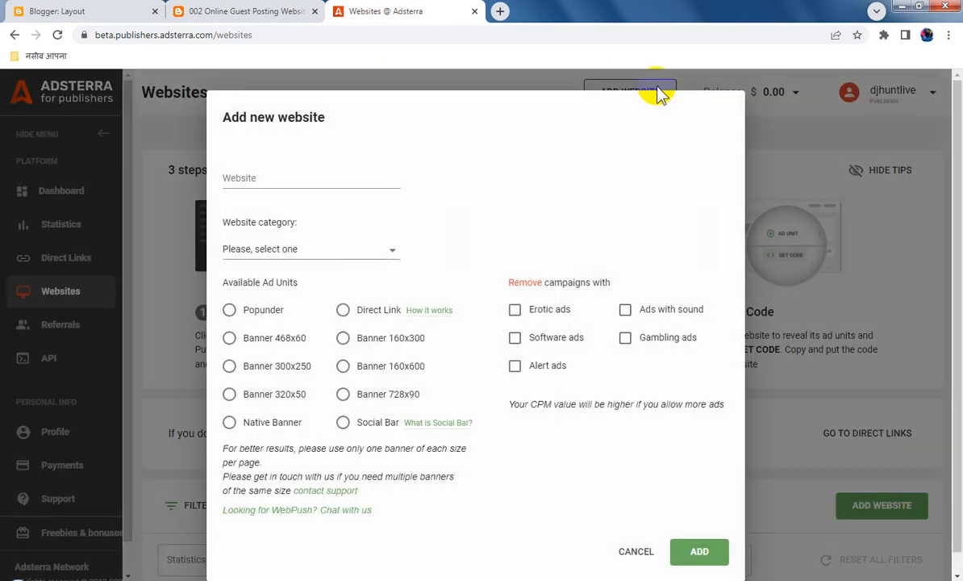
click(274, 181)
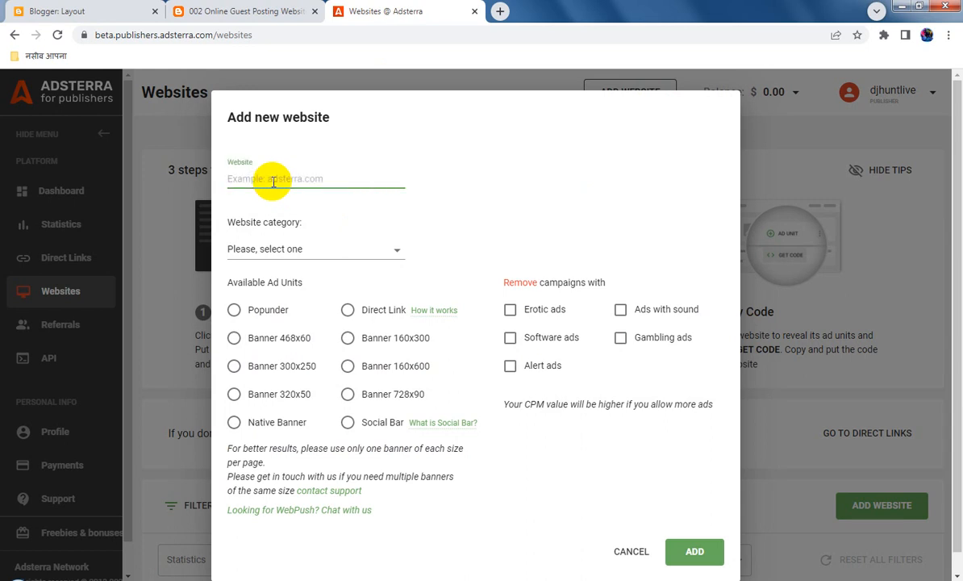
key(ctrl+v)
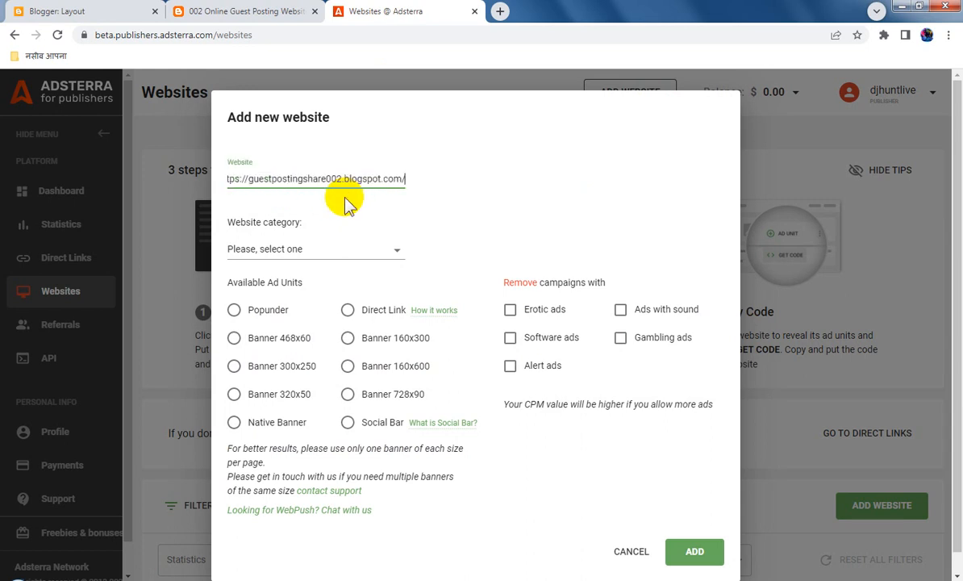
Step: Set the website category to Videohosts and clear the exclusion of erotic ads
click(335, 253)
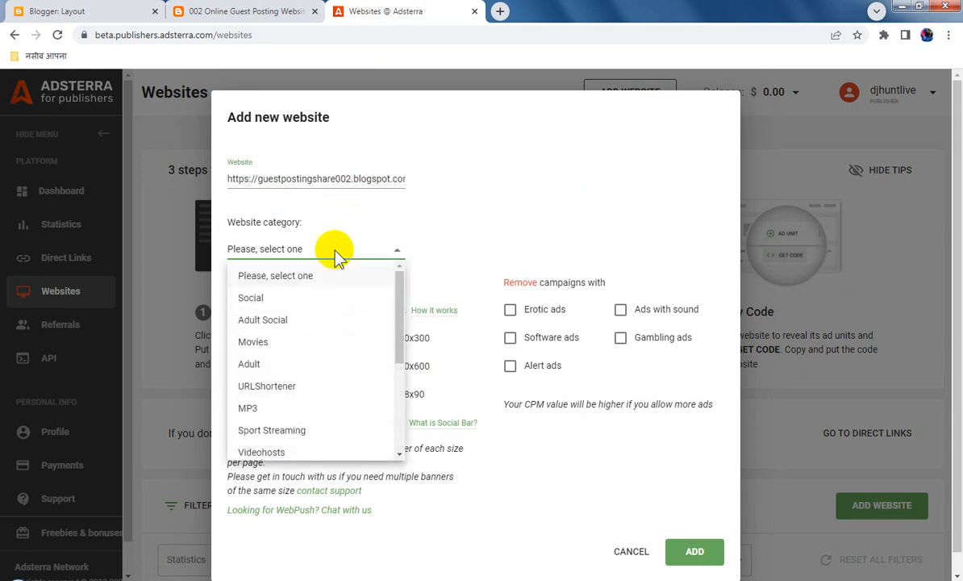
click(287, 300)
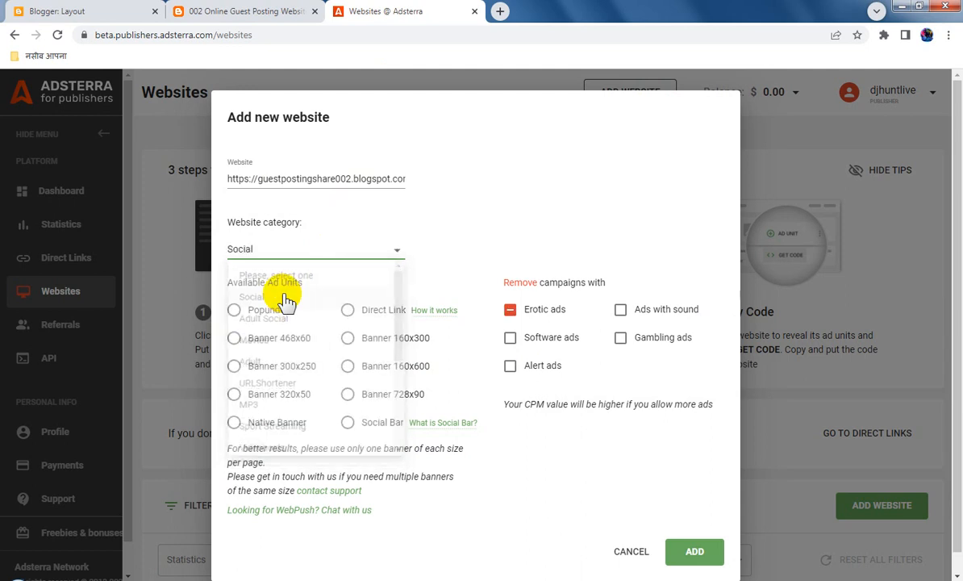
click(318, 255)
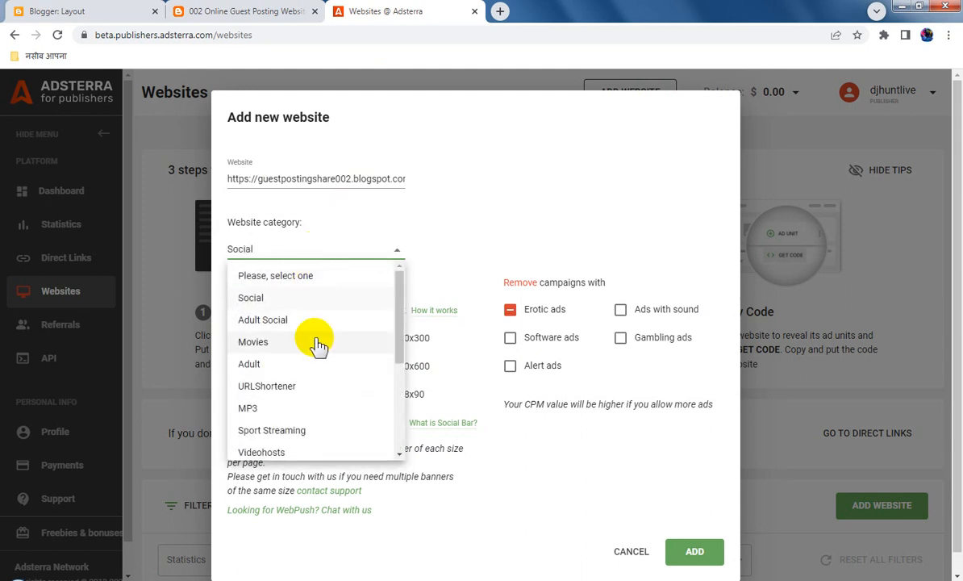
scroll(320, 346, down, 3)
scroll(318, 345, down, 2)
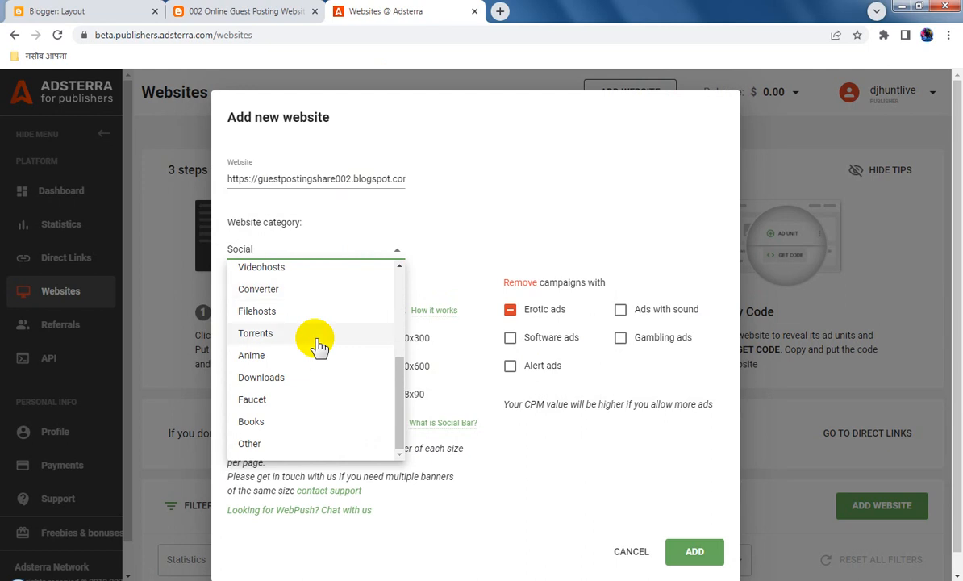
click(284, 267)
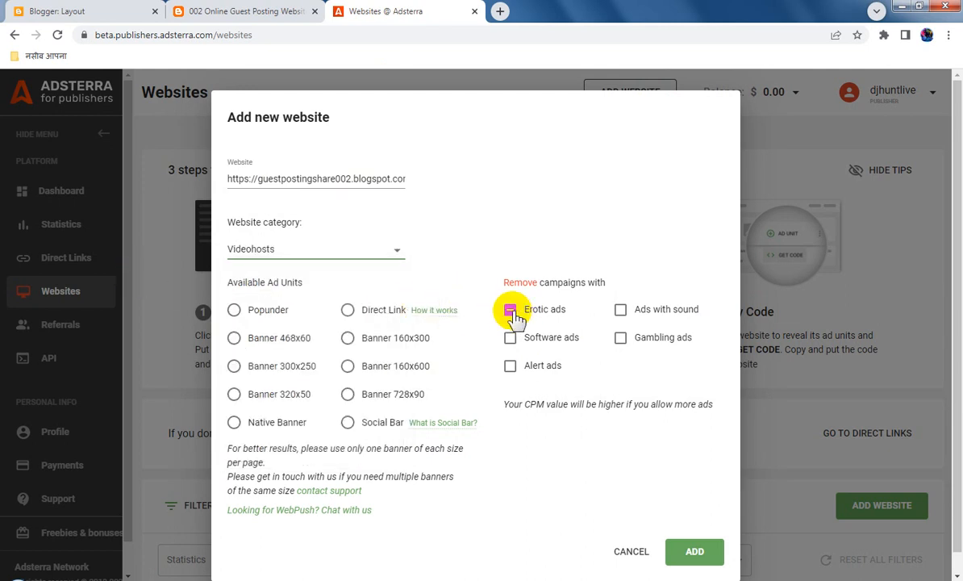
click(511, 312)
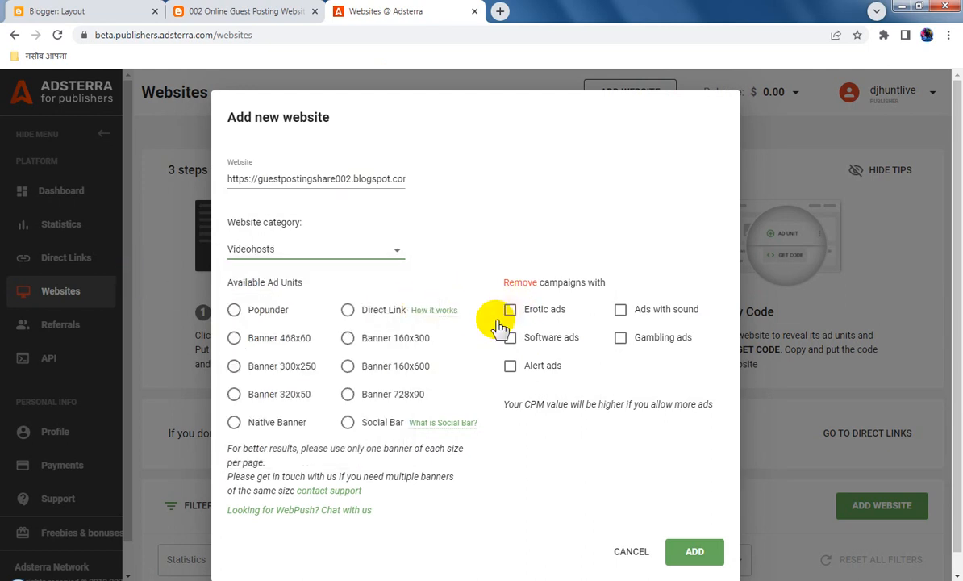
Step: Choose Native Banner as the ad unit and submit the new website for approval
click(273, 425)
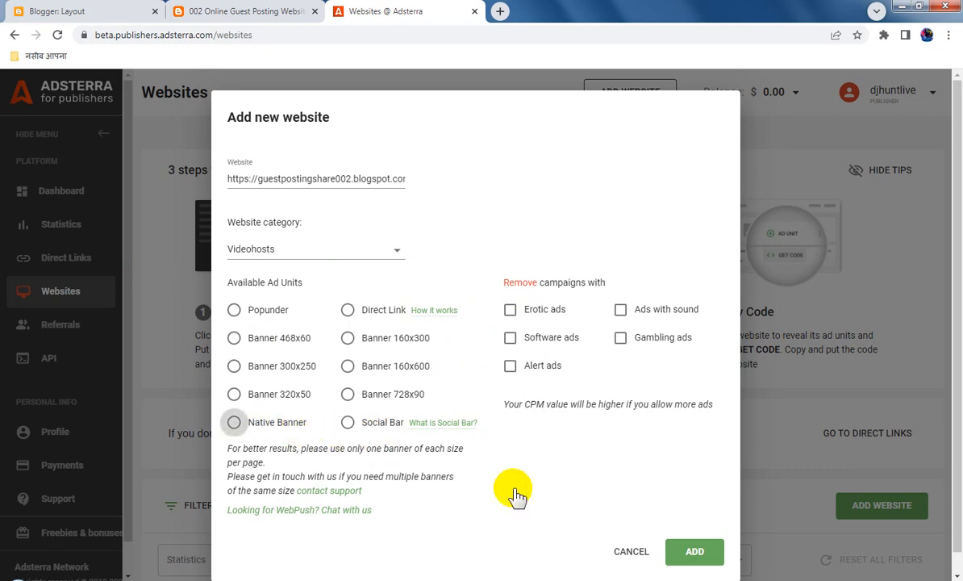
click(690, 514)
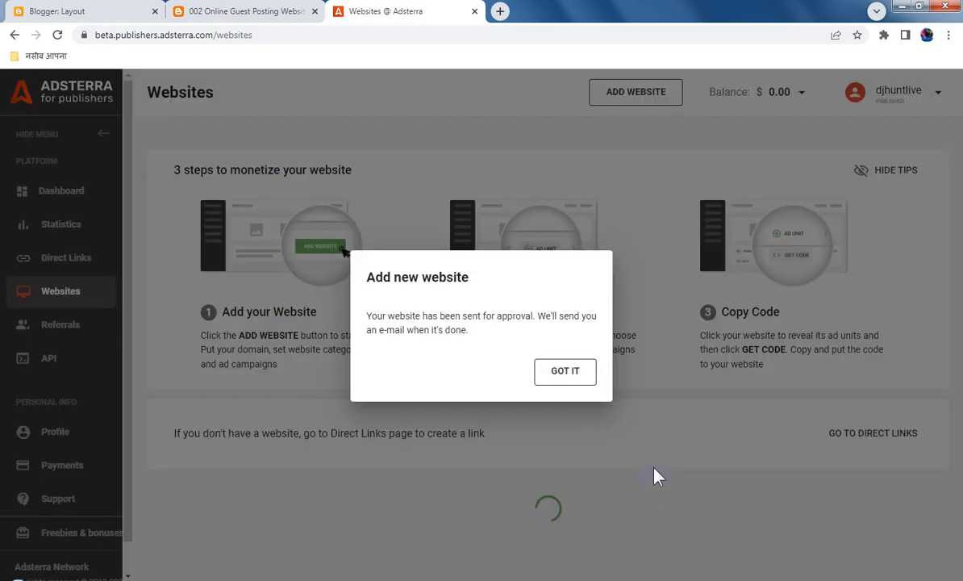
click(570, 372)
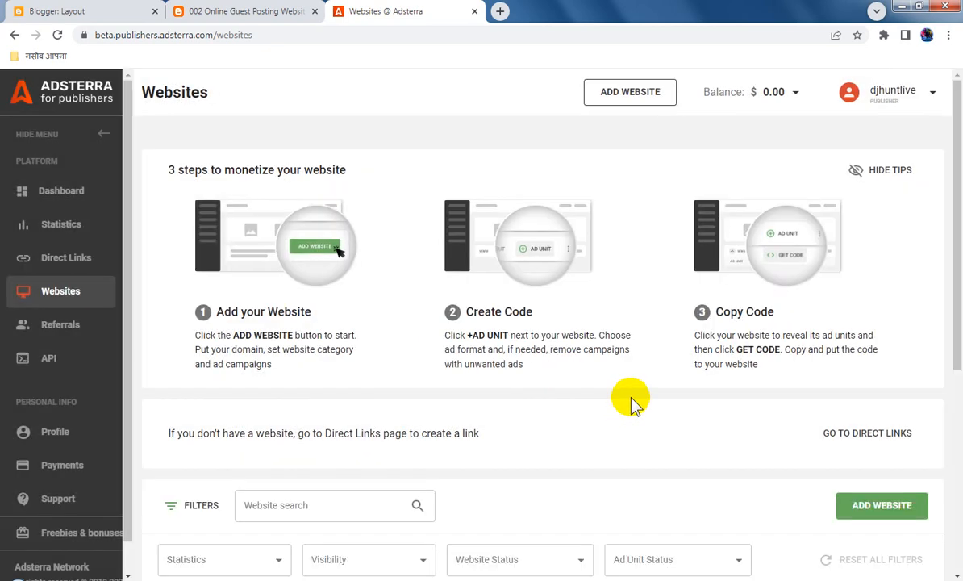
Step: Switch to the Blogger layout and open a new HTML/JavaScript gadget in the Footer section
click(246, 12)
click(246, 35)
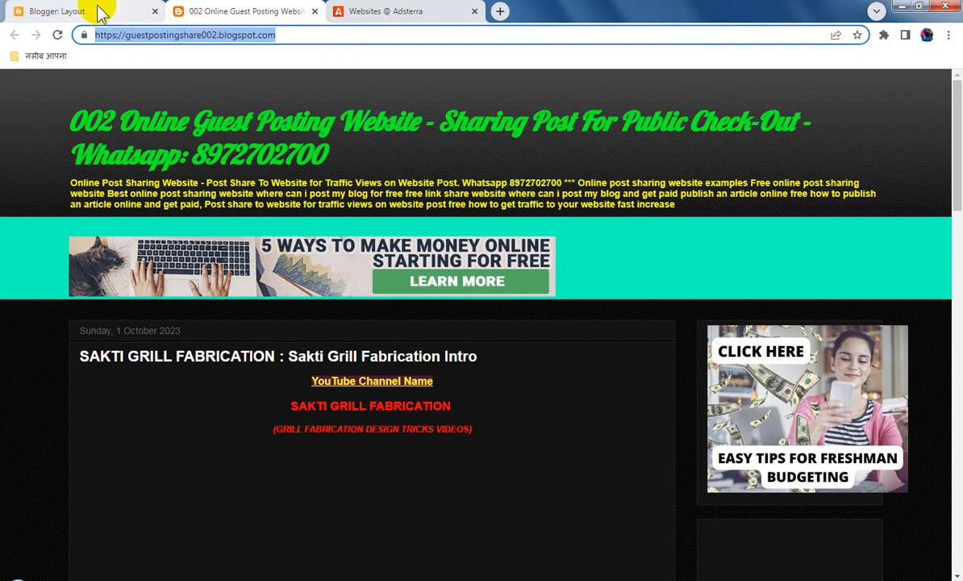
click(101, 14)
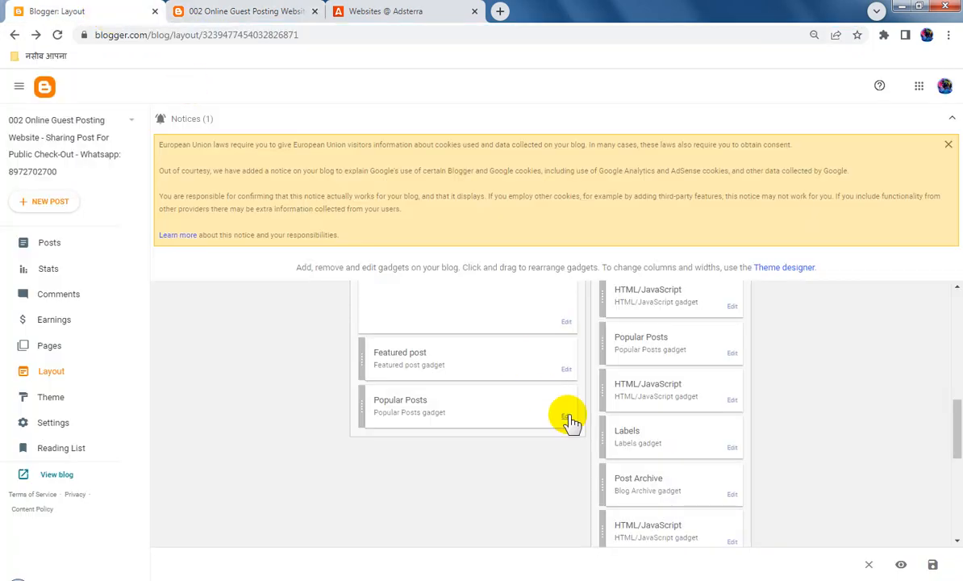
scroll(686, 472, down, 5)
scroll(686, 472, down, 1)
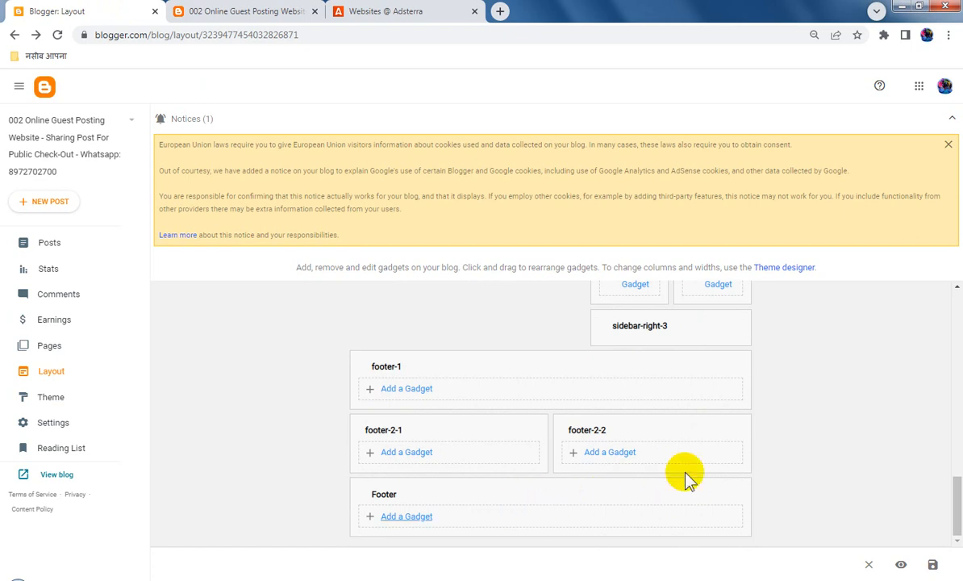
click(416, 517)
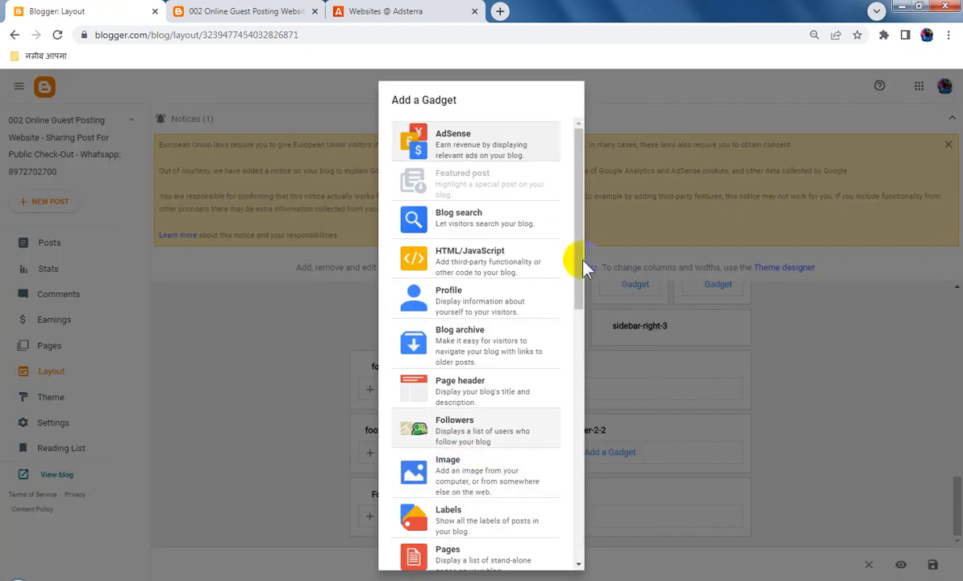
click(484, 257)
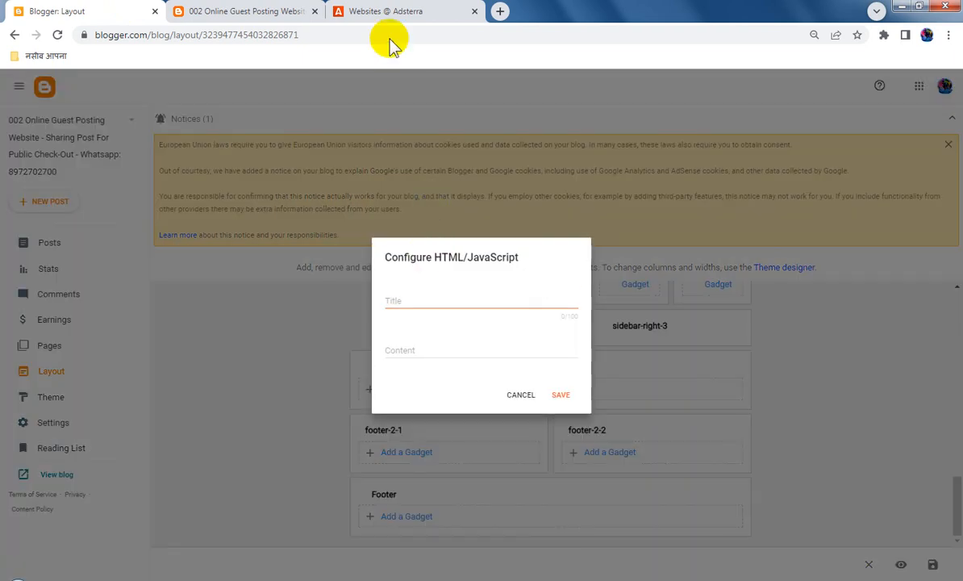
Step: Return to Adsterra, reload the websites list and request a Banner 728x90 ad unit for guestpostingshare002.blogspot.com
click(388, 11)
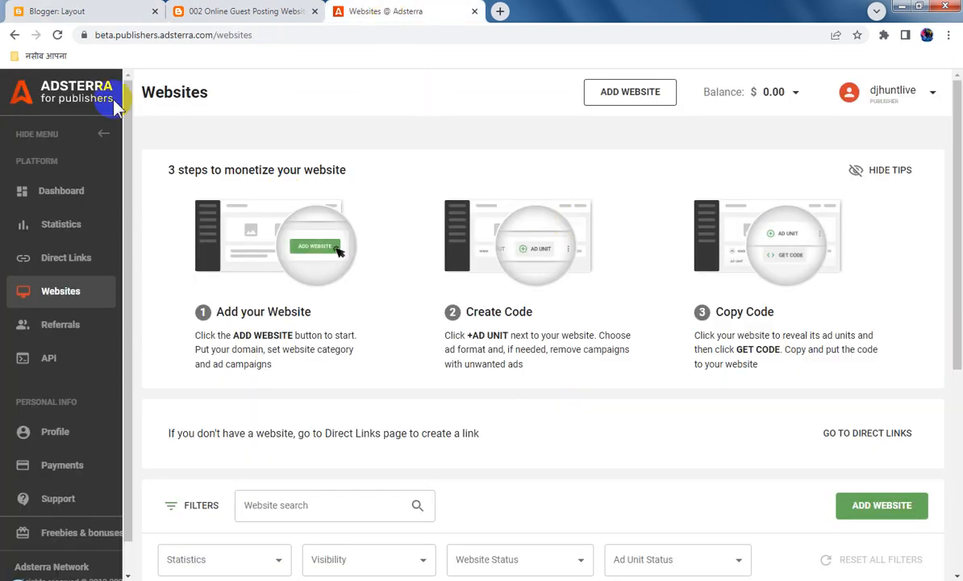
click(57, 35)
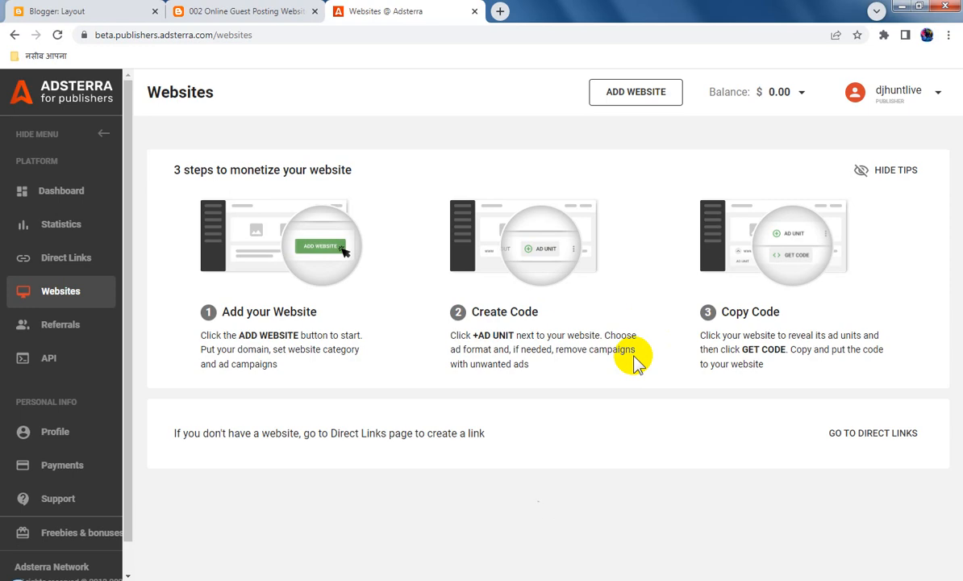
scroll(635, 363, down, 5)
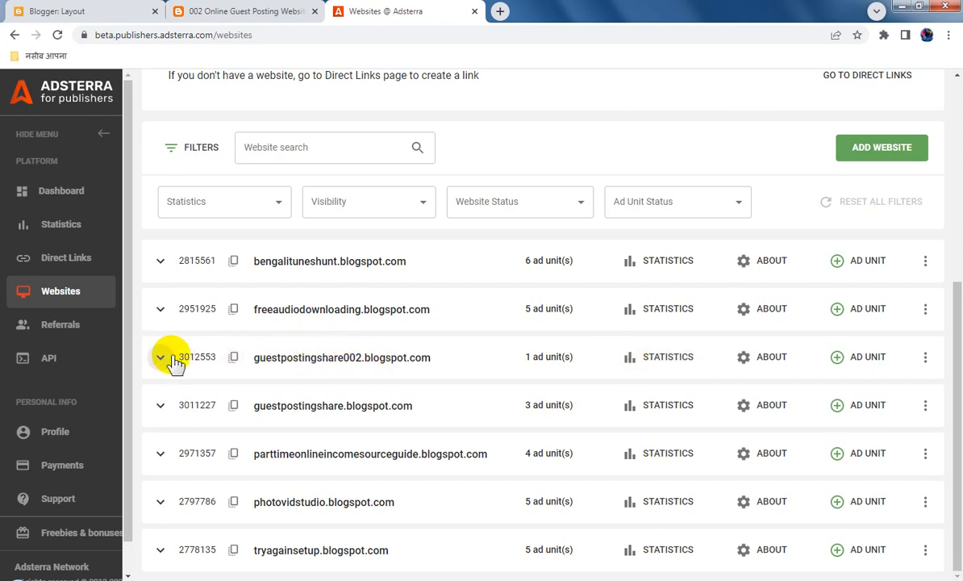
click(851, 363)
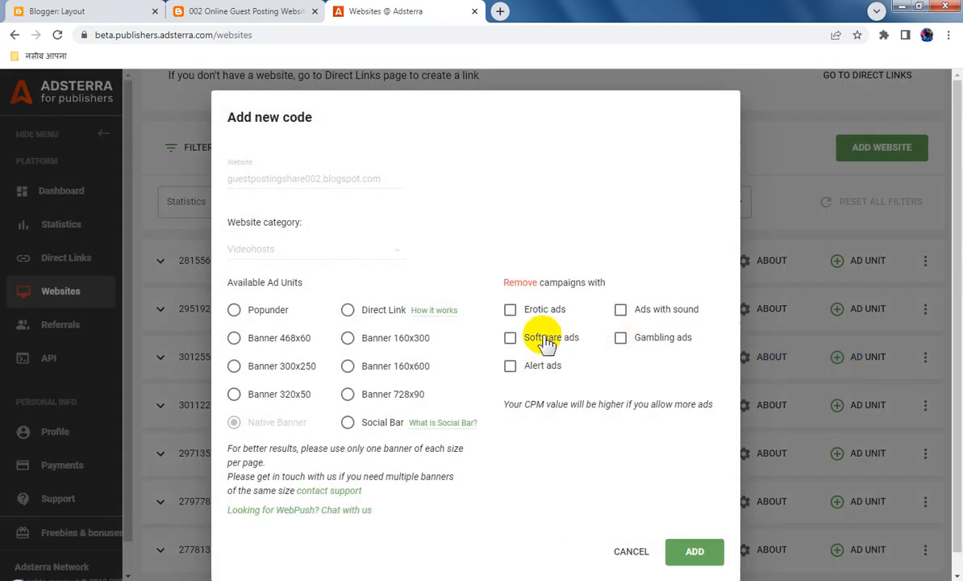
click(350, 395)
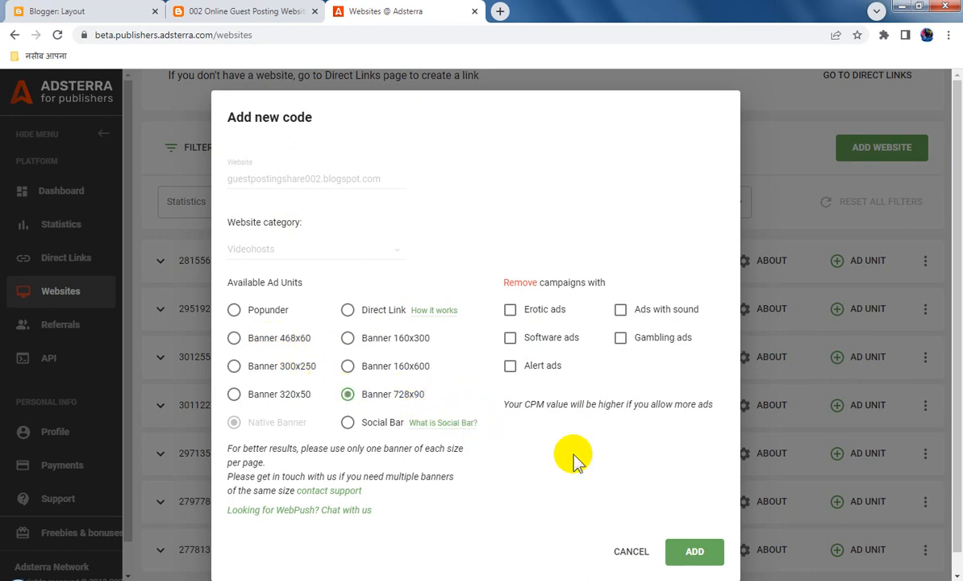
click(696, 551)
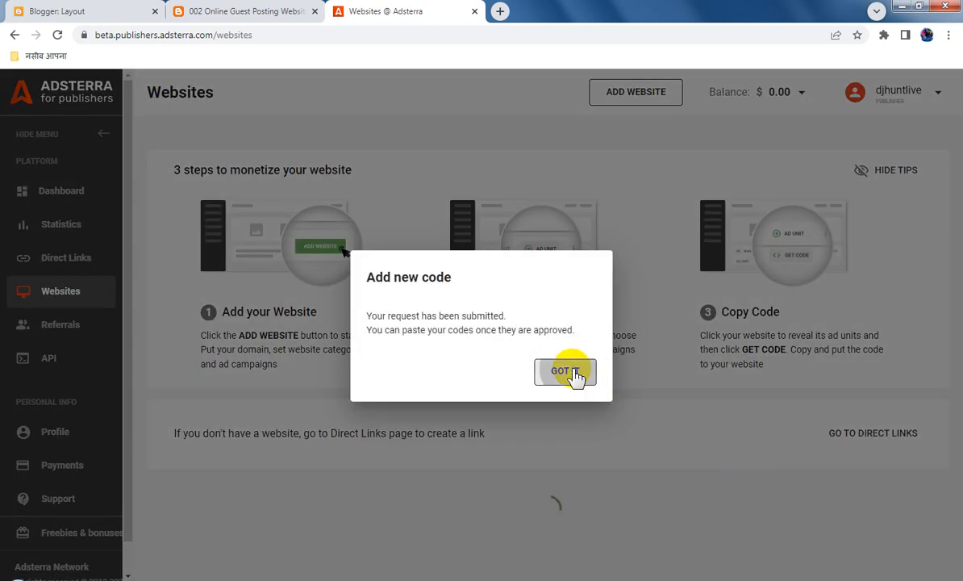
Step: Close the submission notice and copy the Native Banner code of guestpostingshare002.blogspot.com from the websites list
click(574, 375)
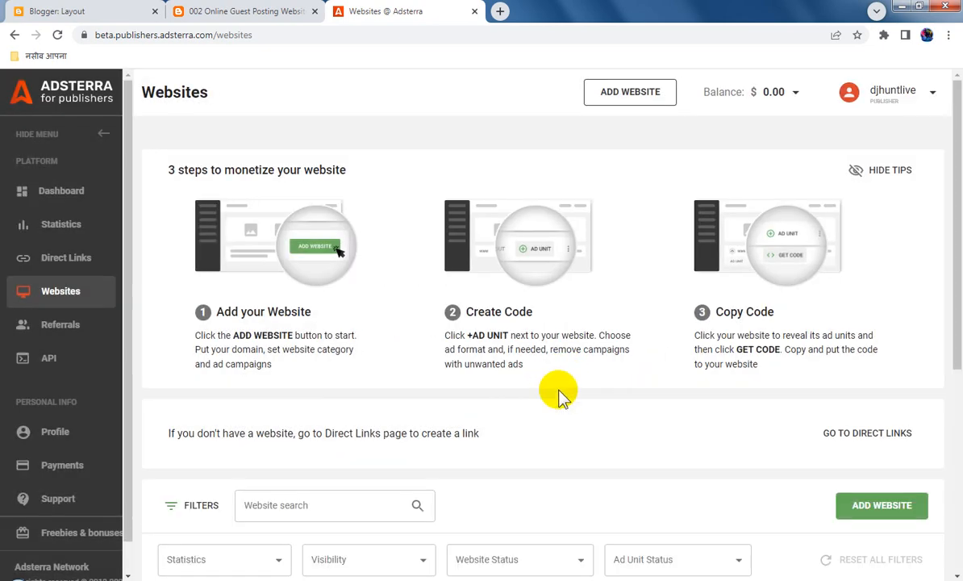
scroll(557, 392, down, 4)
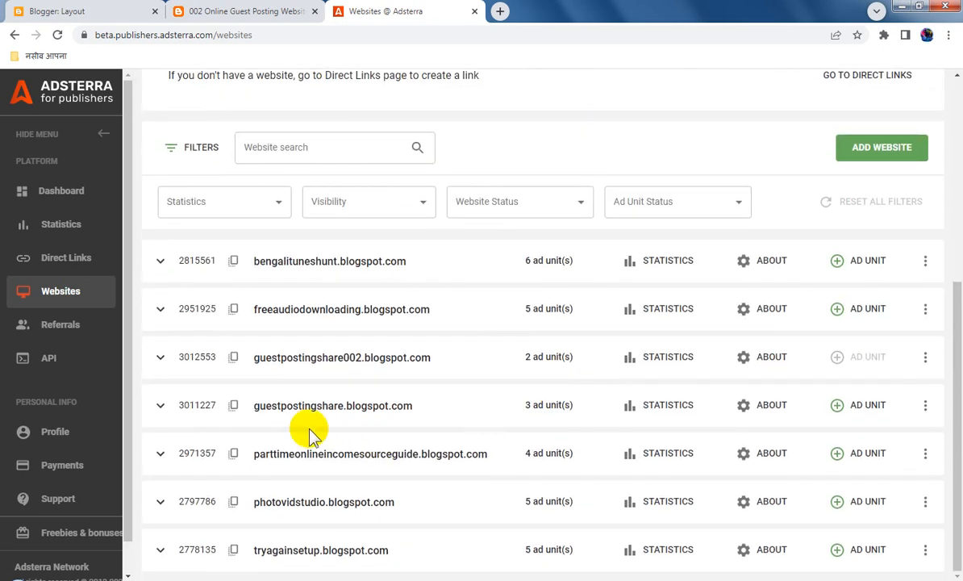
click(160, 359)
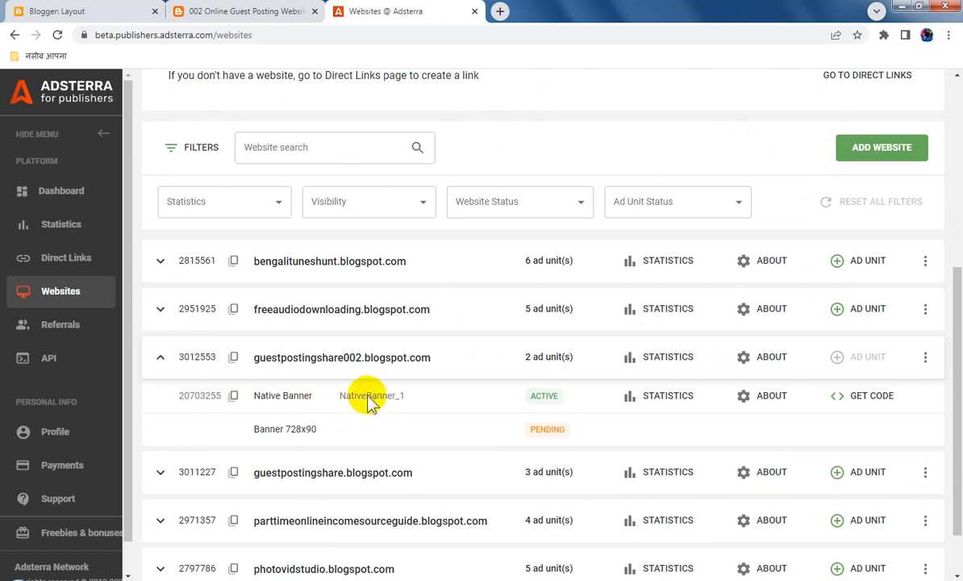
click(886, 401)
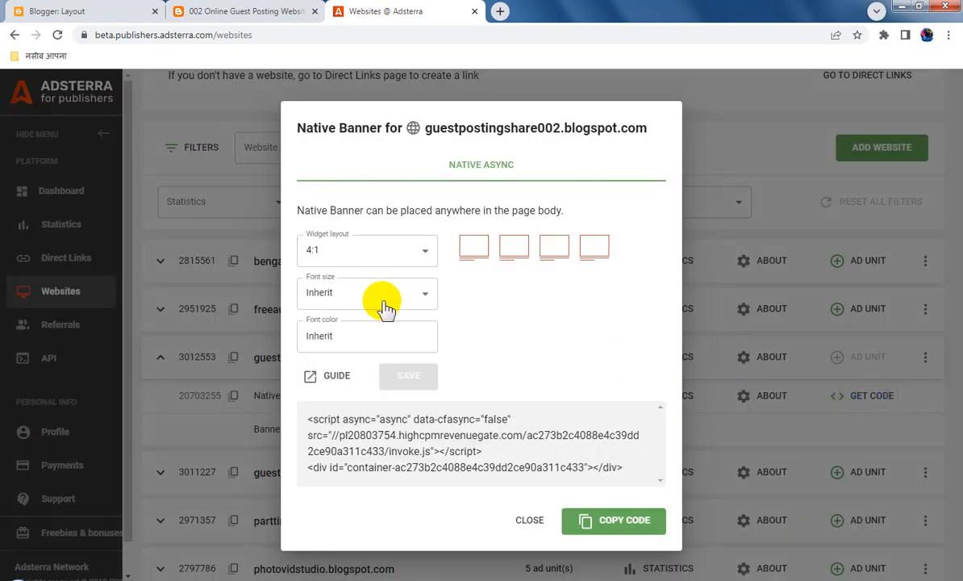
click(616, 522)
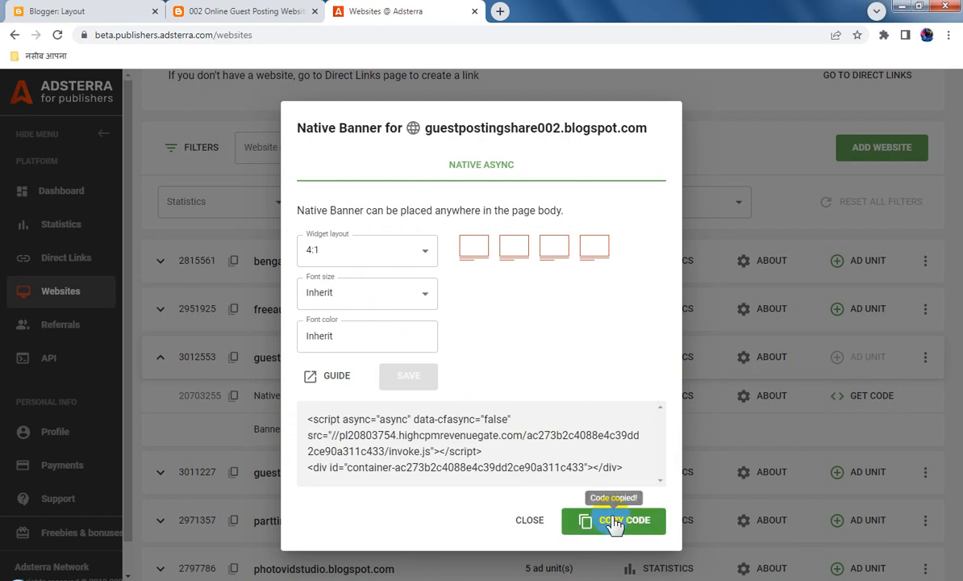
Step: Switch to the Blogger layout, paste the Native Banner code as the Footer gadget's content, and save the gadget and layout
click(91, 10)
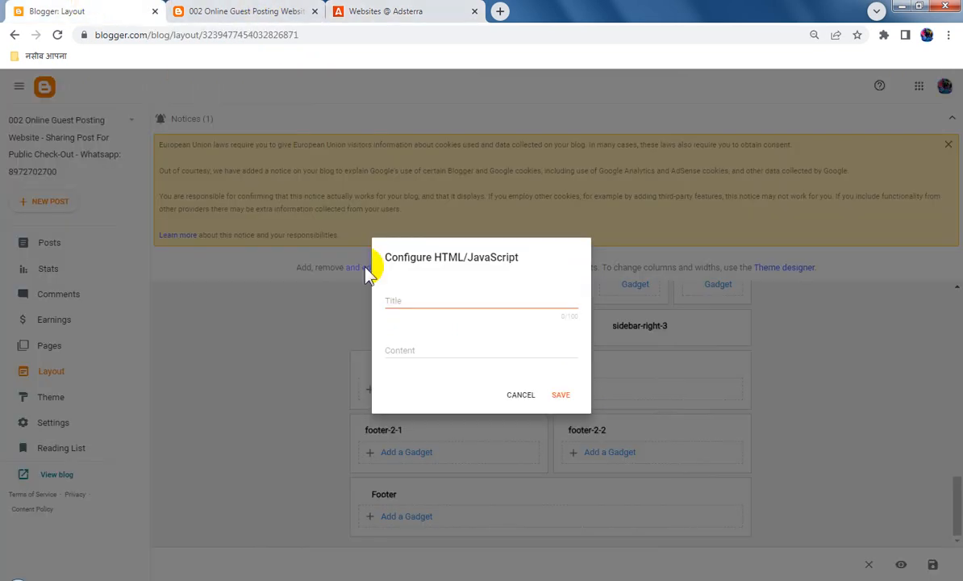
key(ctrl+v)
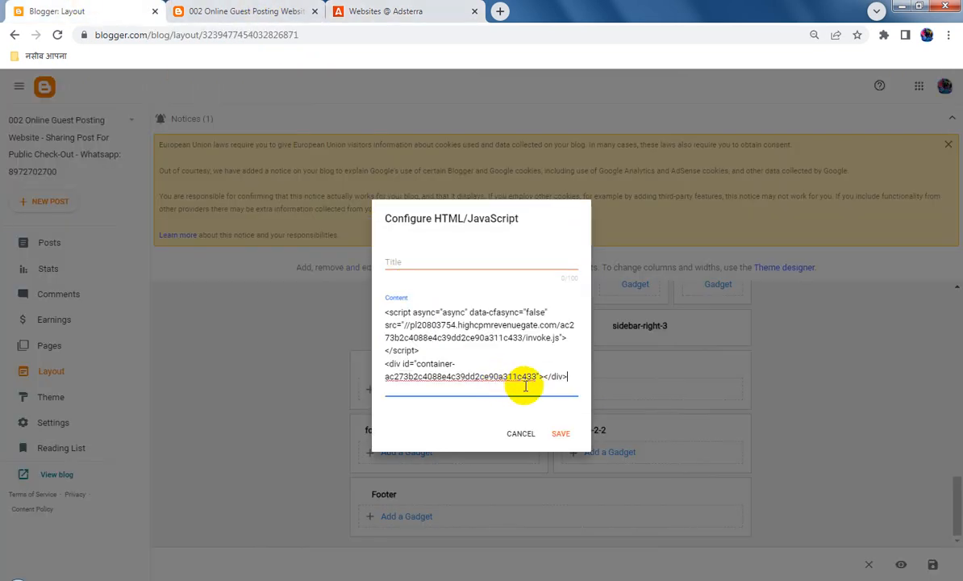
click(562, 434)
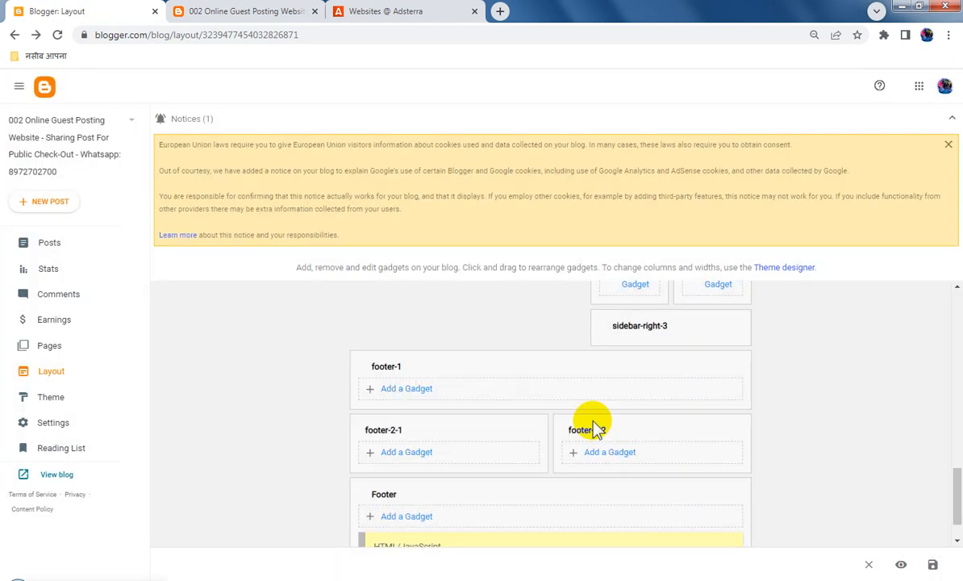
scroll(734, 458, down, 1)
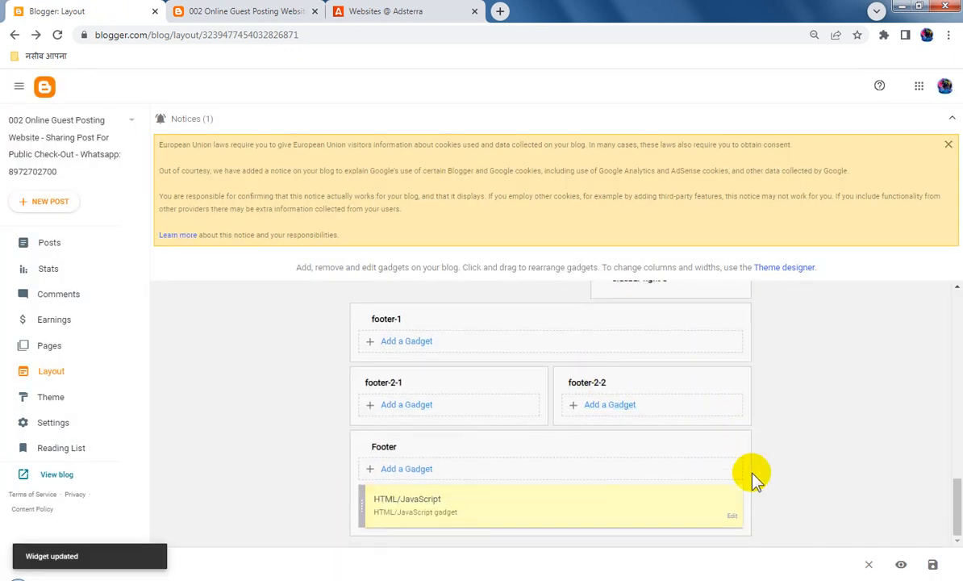
click(933, 566)
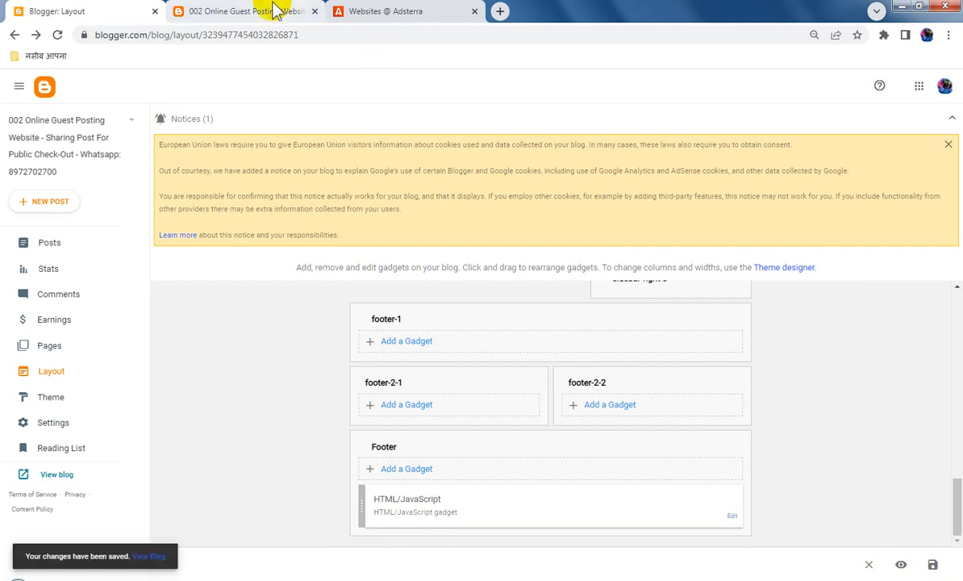
Step: Reload the live blog and examine the page down to the footer for the Native Banner ads
click(242, 17)
click(57, 35)
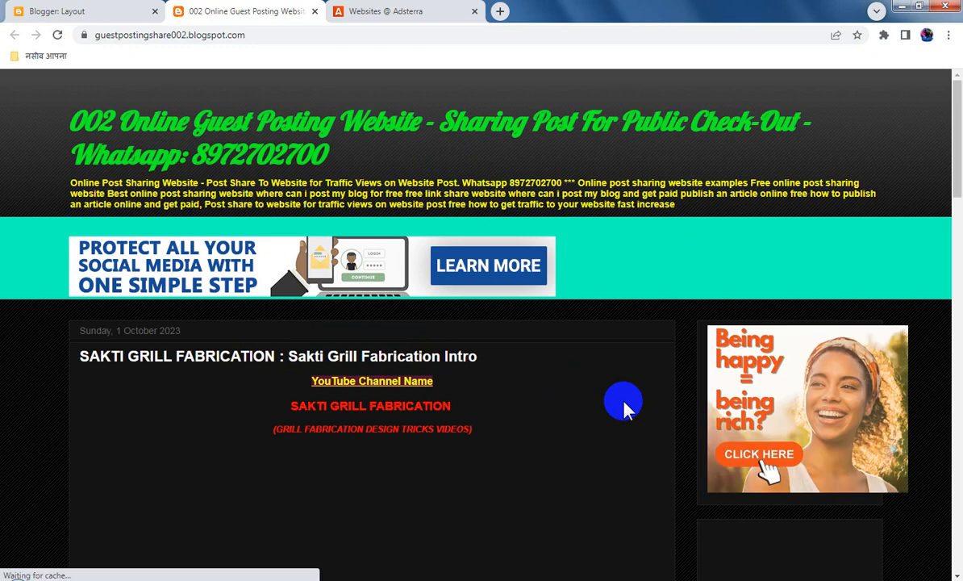
scroll(652, 312, down, 6)
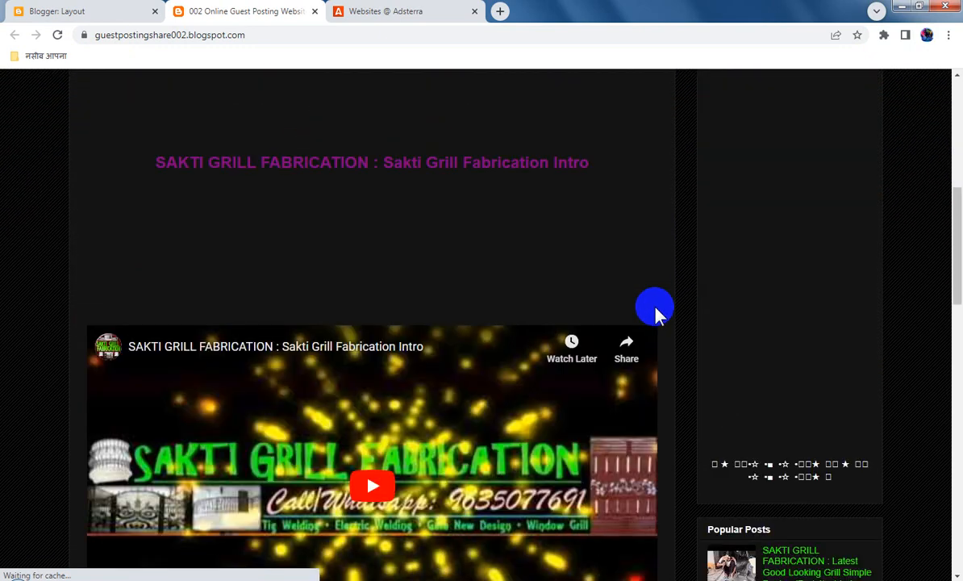
scroll(655, 312, down, 7)
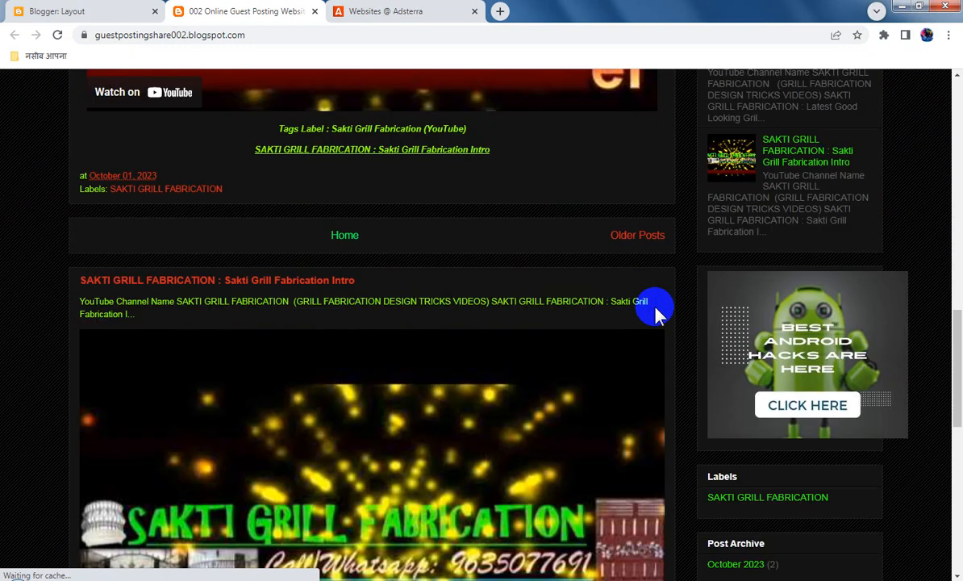
scroll(655, 310, down, 7)
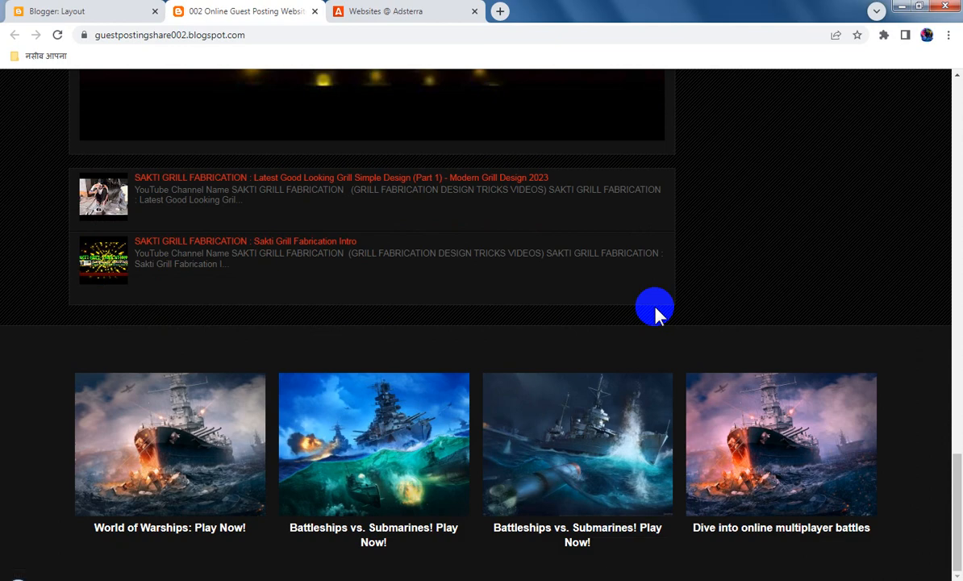
scroll(655, 311, up, 8)
scroll(655, 311, up, 2)
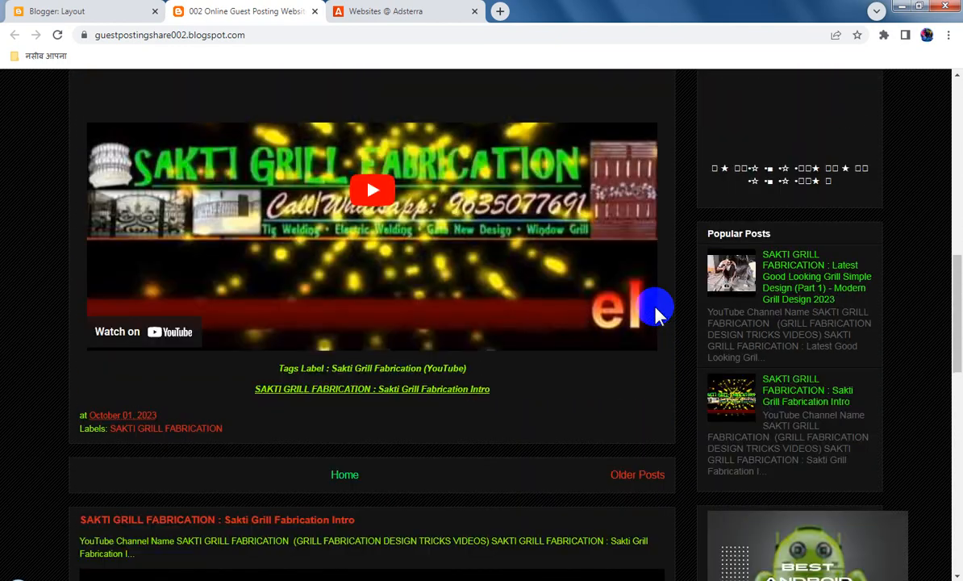
scroll(655, 312, down, 5)
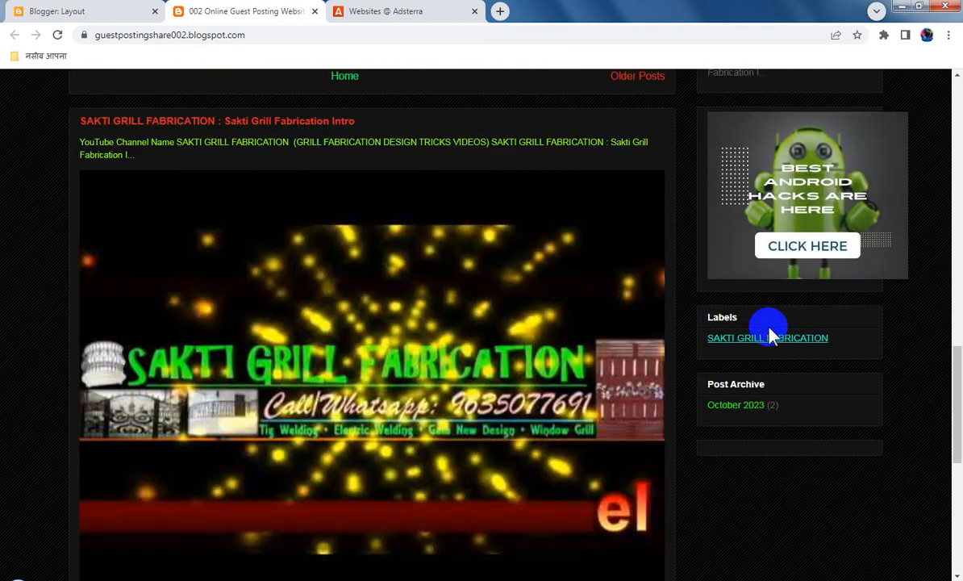
Step: Return to Adsterra, reload the websites list and request a Banner 300x250 ad unit for guestpostingshare002.blogspot.com
click(398, 14)
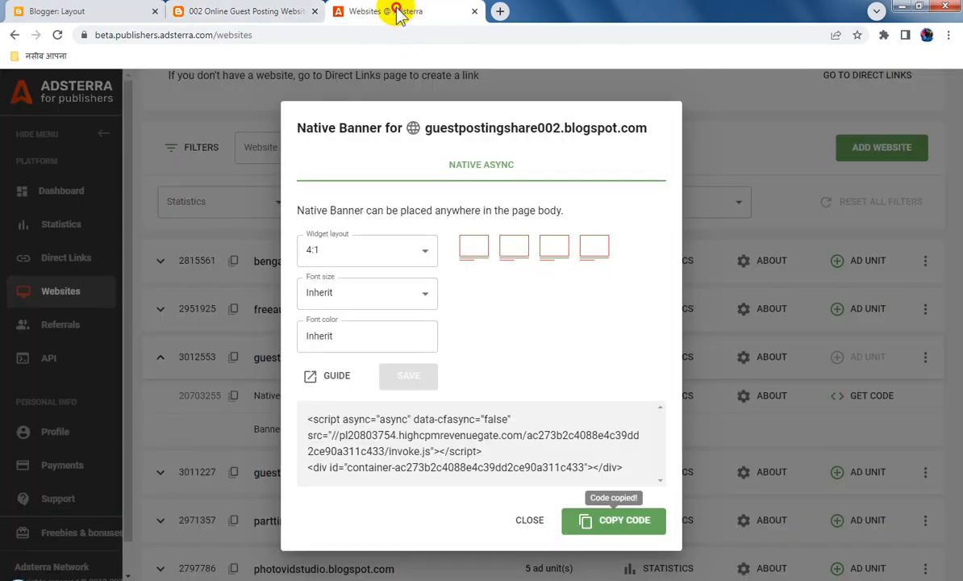
click(549, 510)
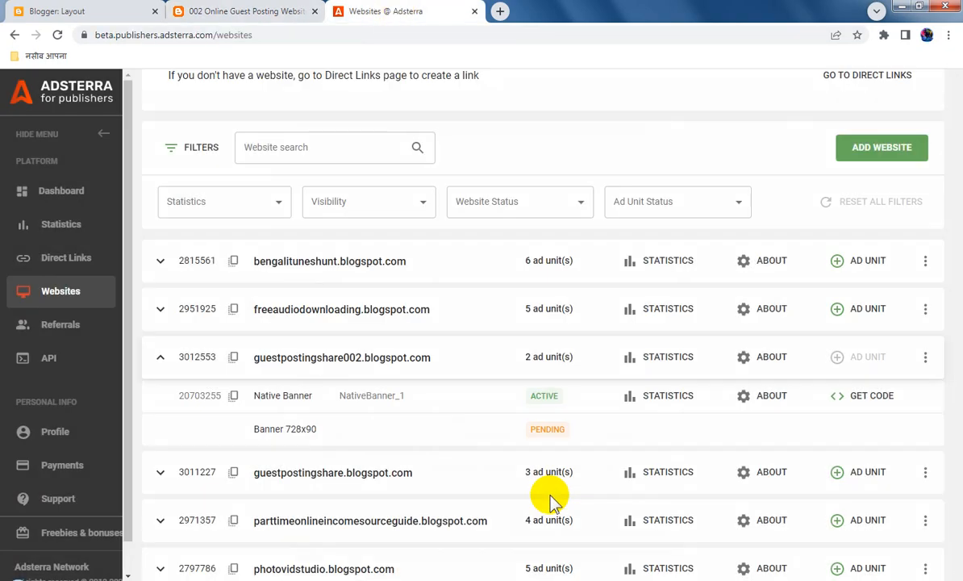
click(57, 35)
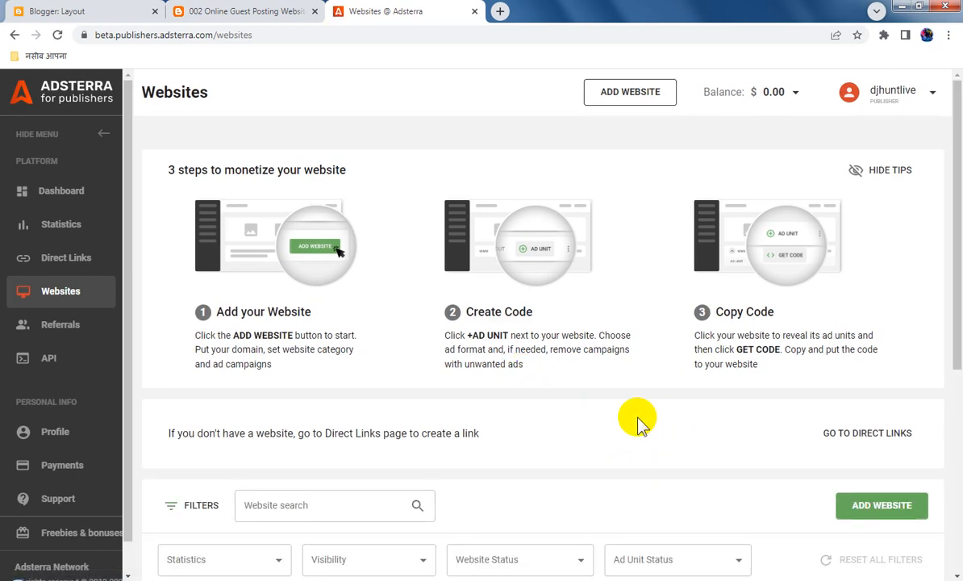
scroll(638, 421, down, 4)
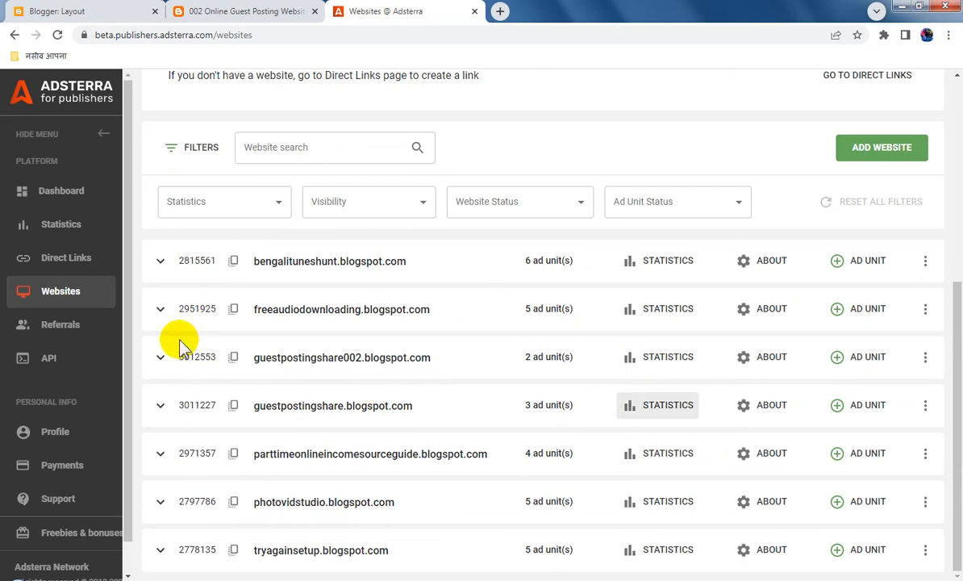
click(878, 366)
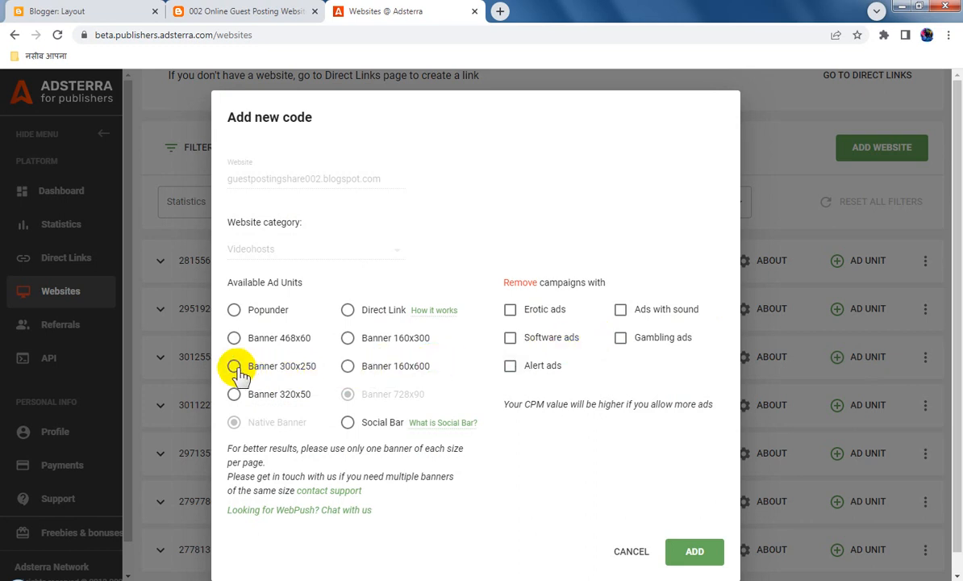
click(699, 551)
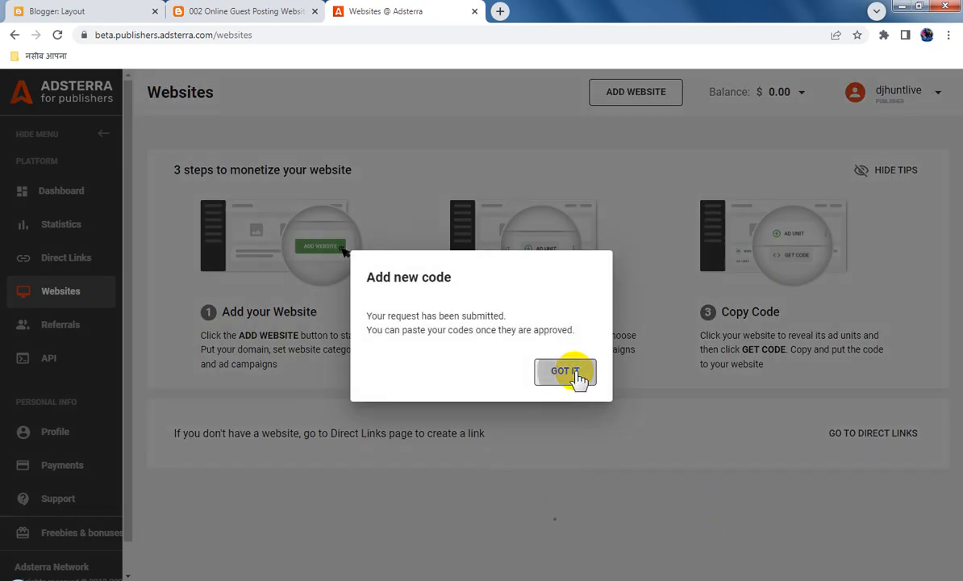
click(575, 374)
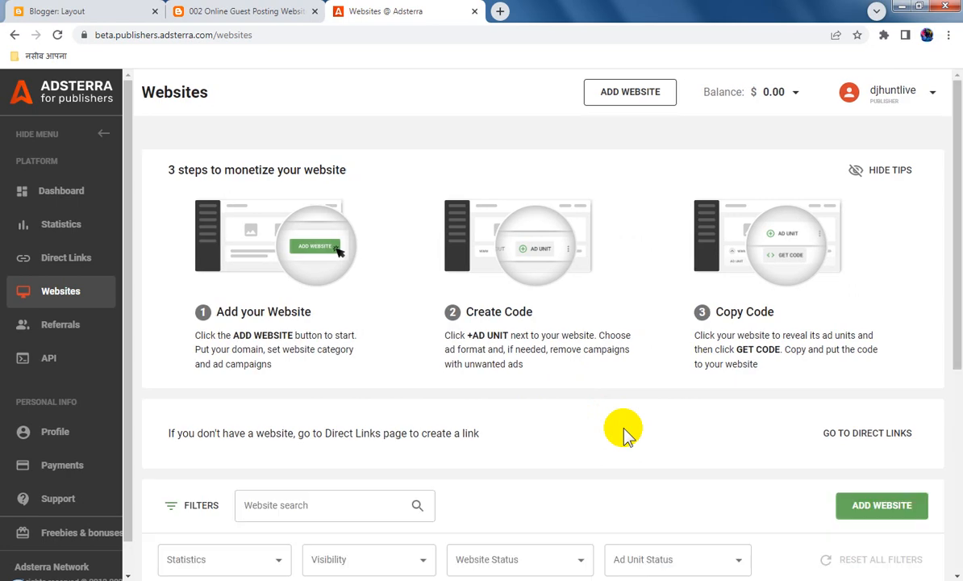
Step: Expand guestpostingshare002.blogspot.com in the websites list and copy its Banner 728x90 code
scroll(623, 439, down, 4)
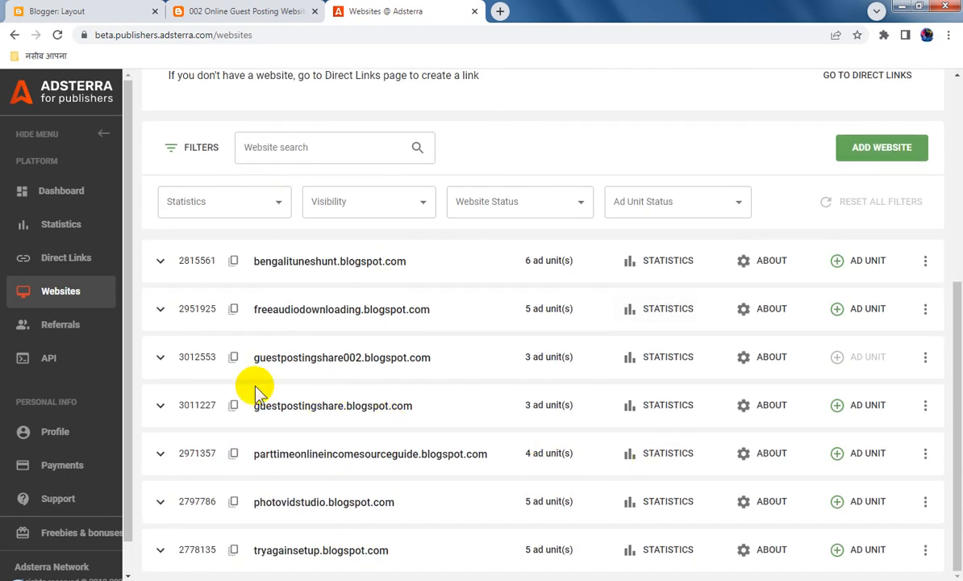
click(161, 357)
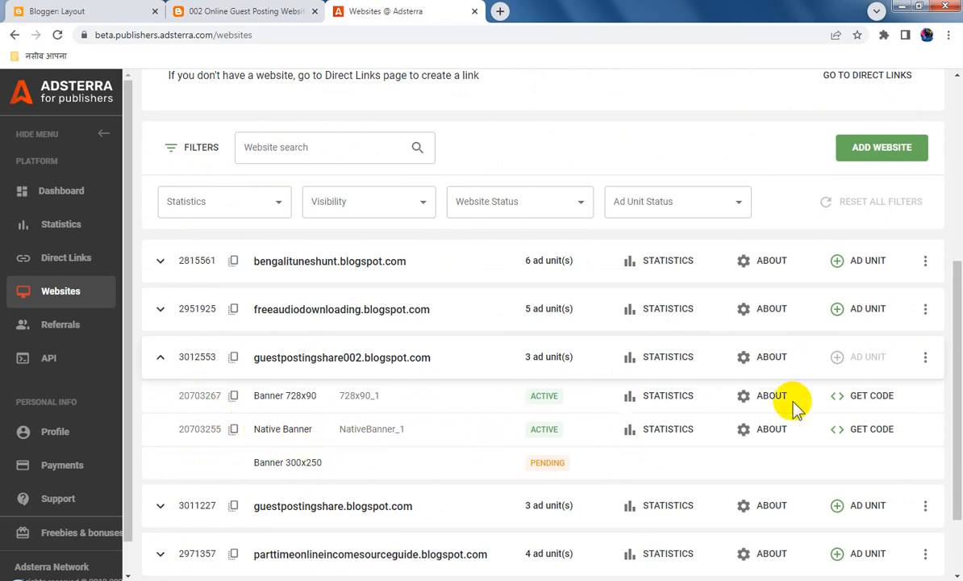
click(887, 401)
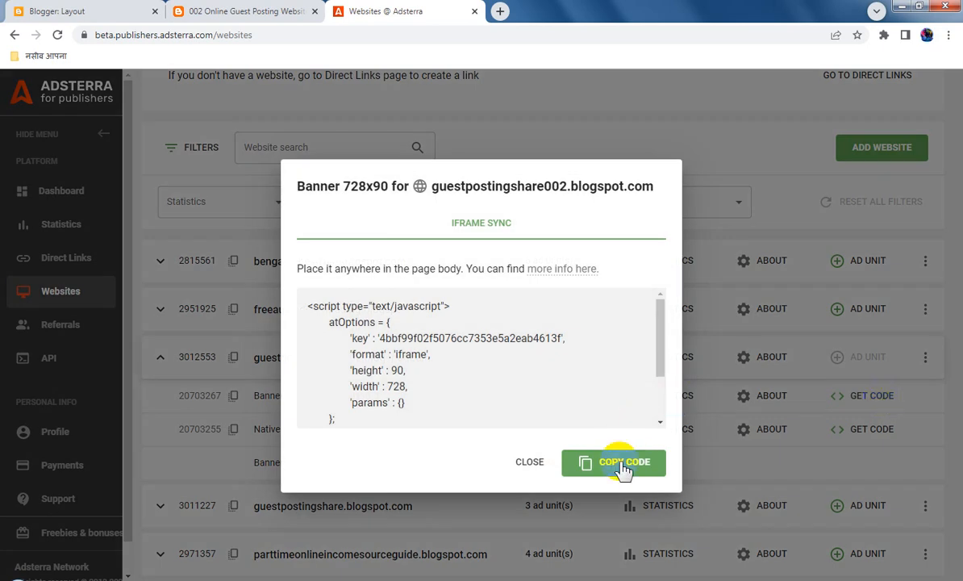
click(624, 468)
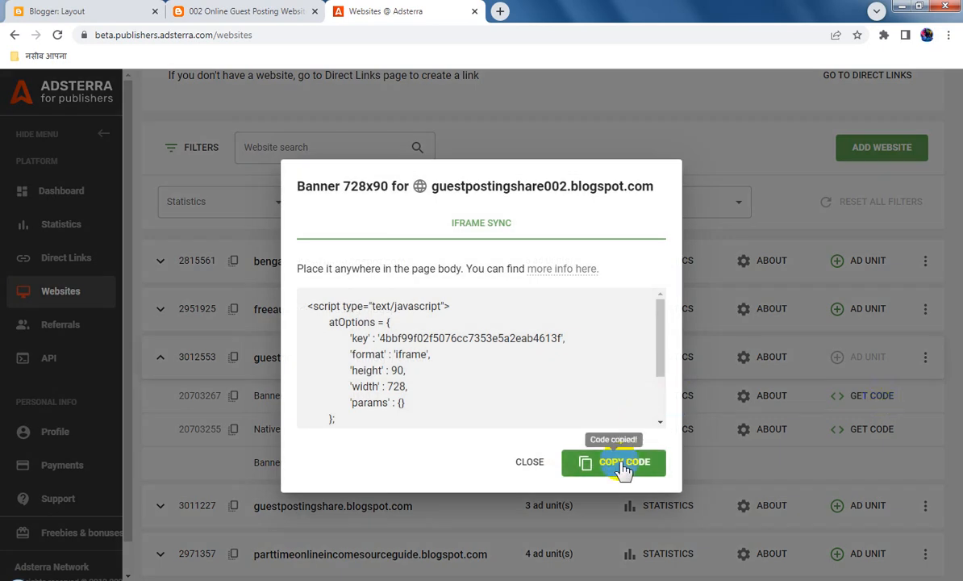
Step: In the Blogger layout, replace the Cross-Column 2 HTML/JavaScript gadget's content with the copied Banner 728x90 code and save the gadget and layout
click(87, 11)
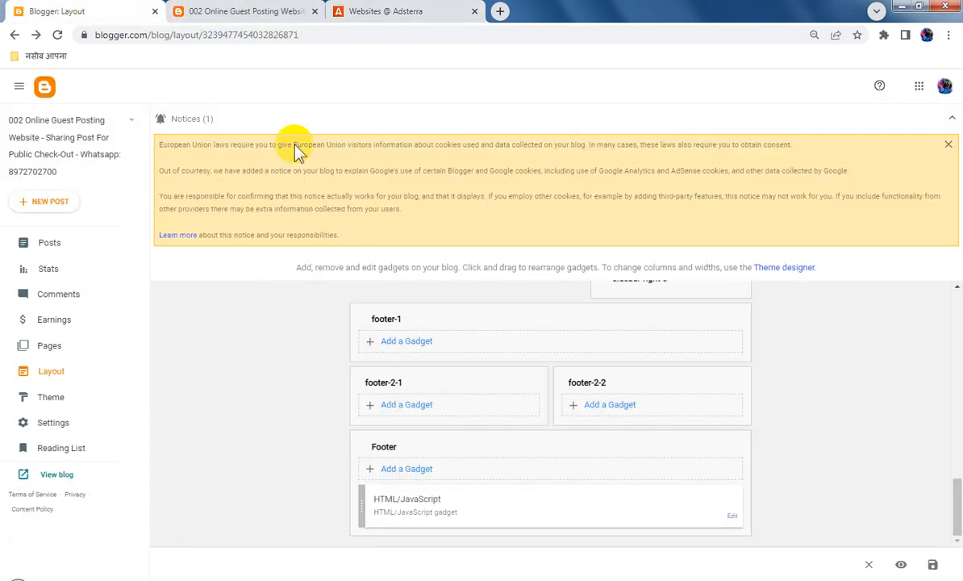
scroll(685, 457, up, 10)
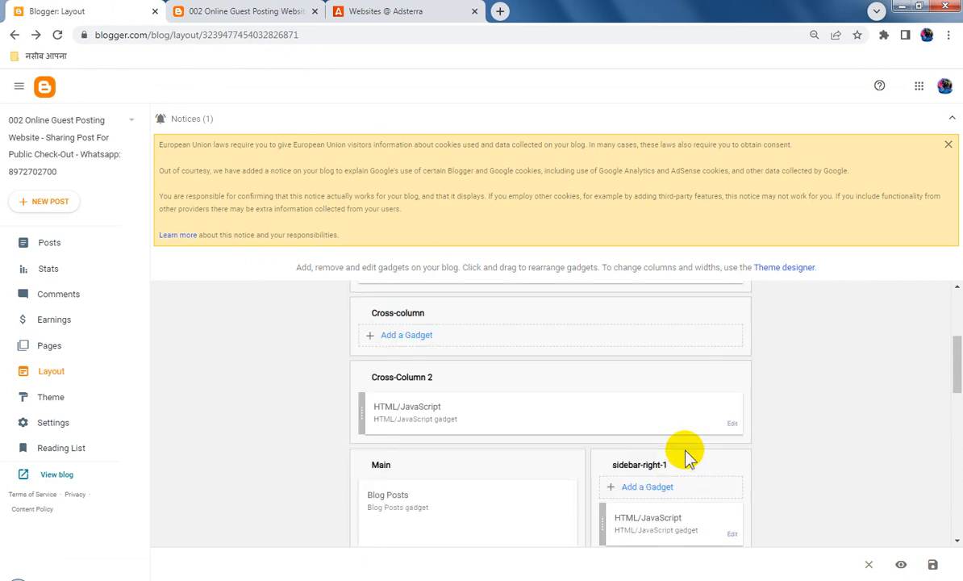
scroll(710, 439, up, 3)
scroll(723, 437, down, 2)
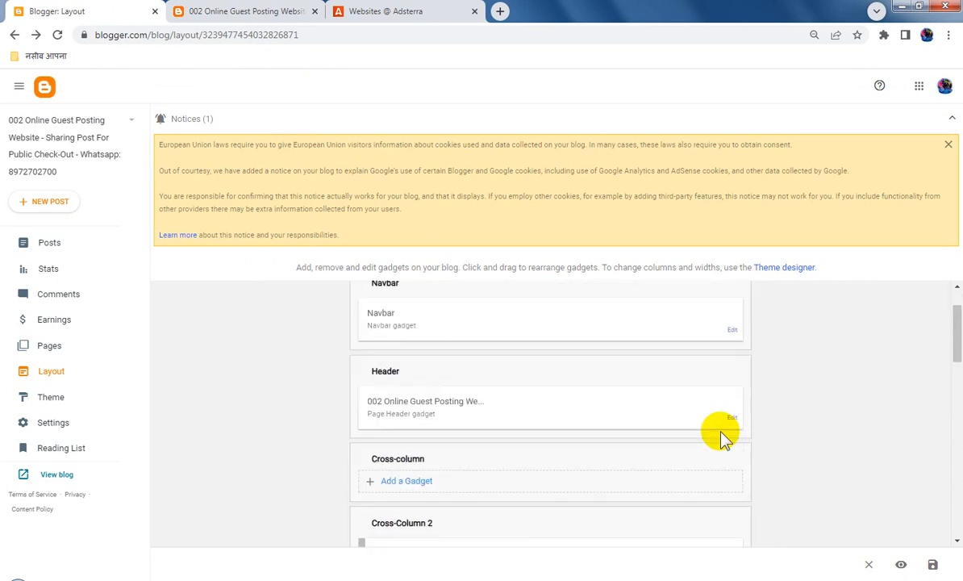
click(734, 496)
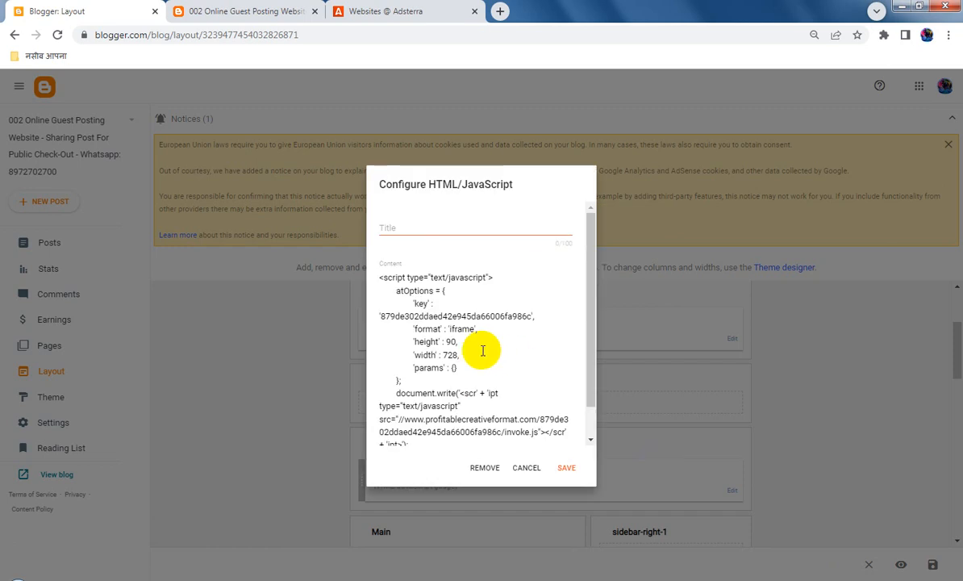
click(463, 322)
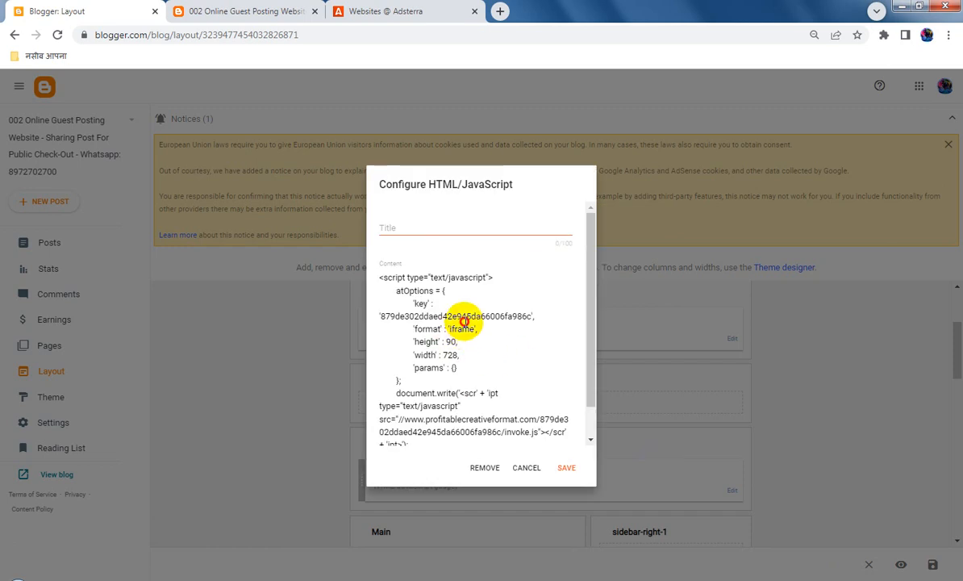
key(ctrl+a)
key(ctrl+v)
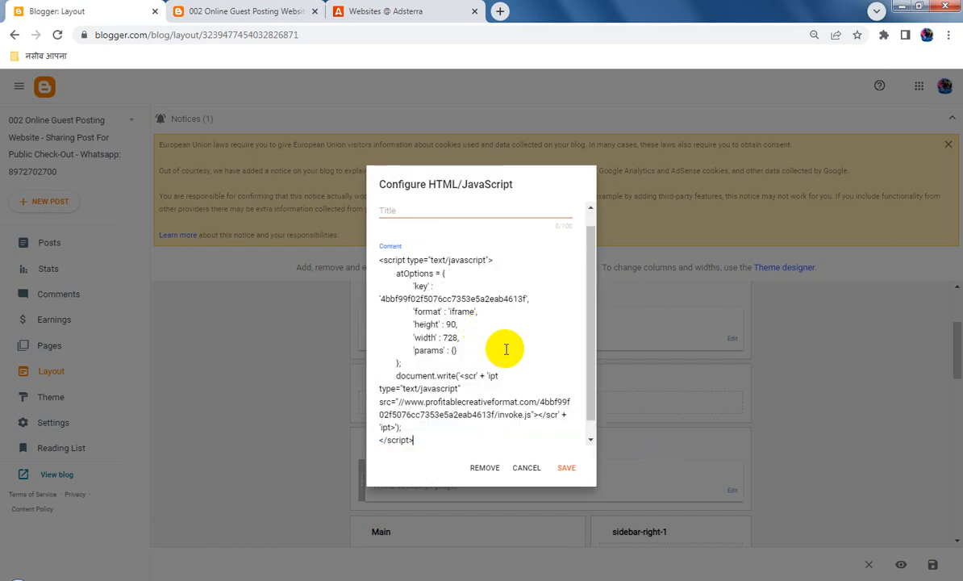
click(567, 472)
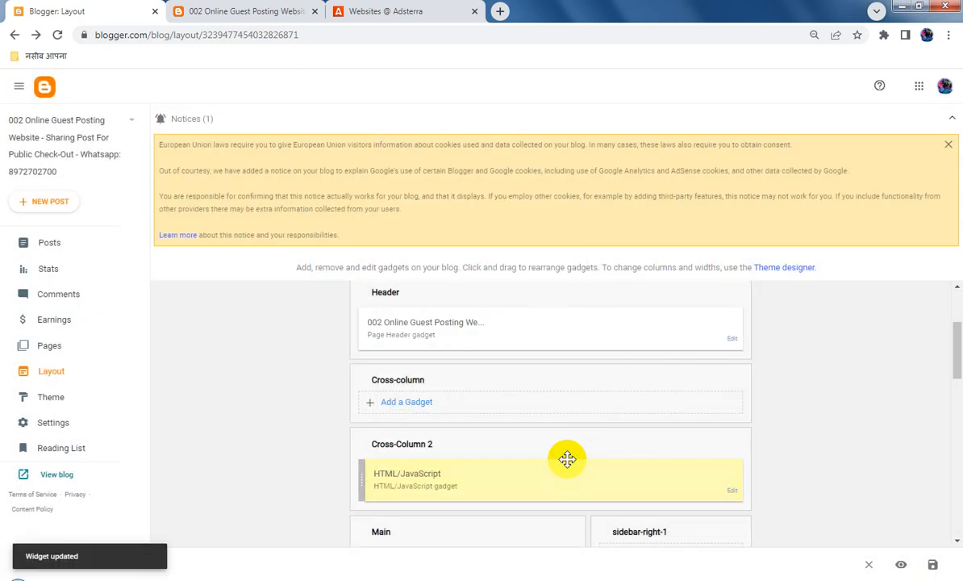
click(932, 565)
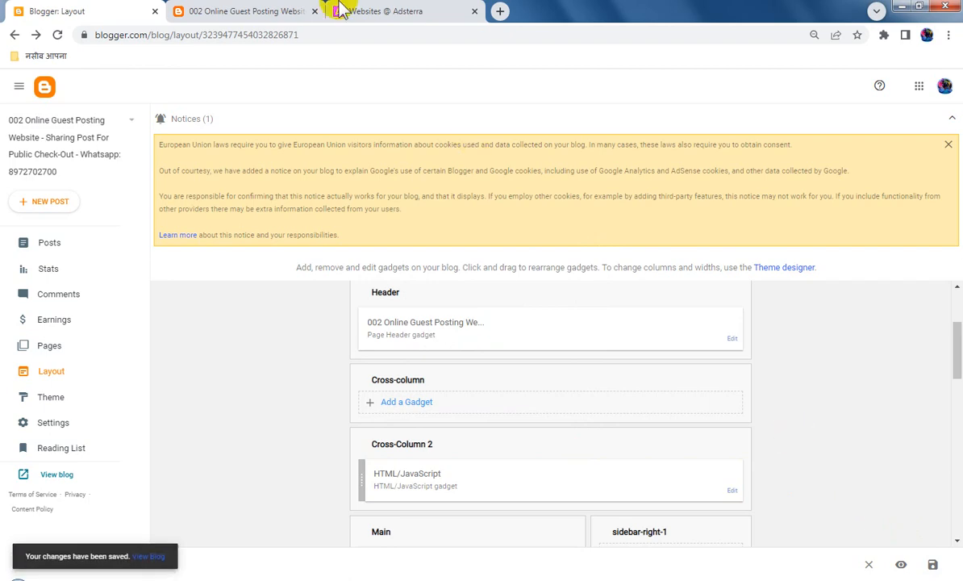
Step: Reload the live blog from its top and examine the banner ad below the header
click(218, 14)
scroll(501, 345, up, 15)
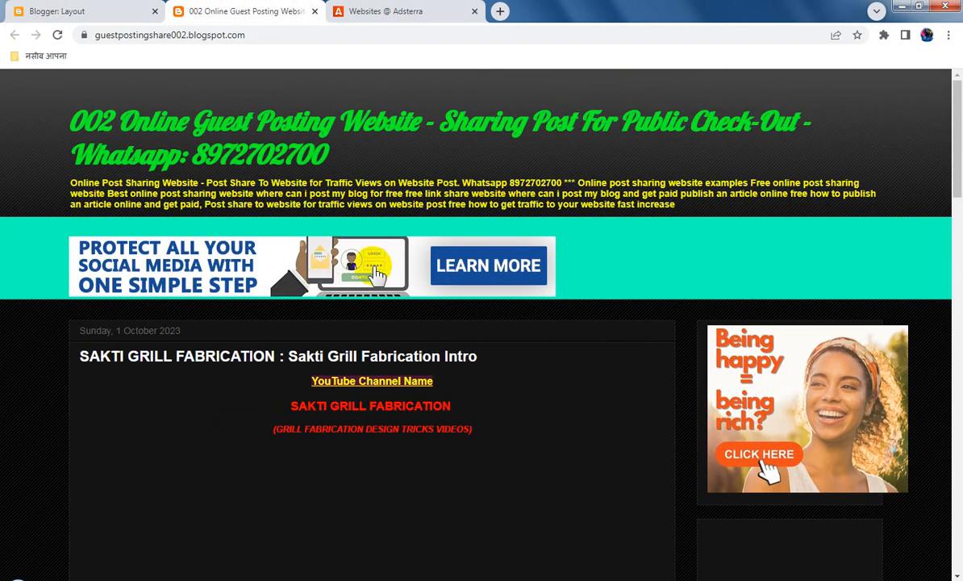
click(58, 35)
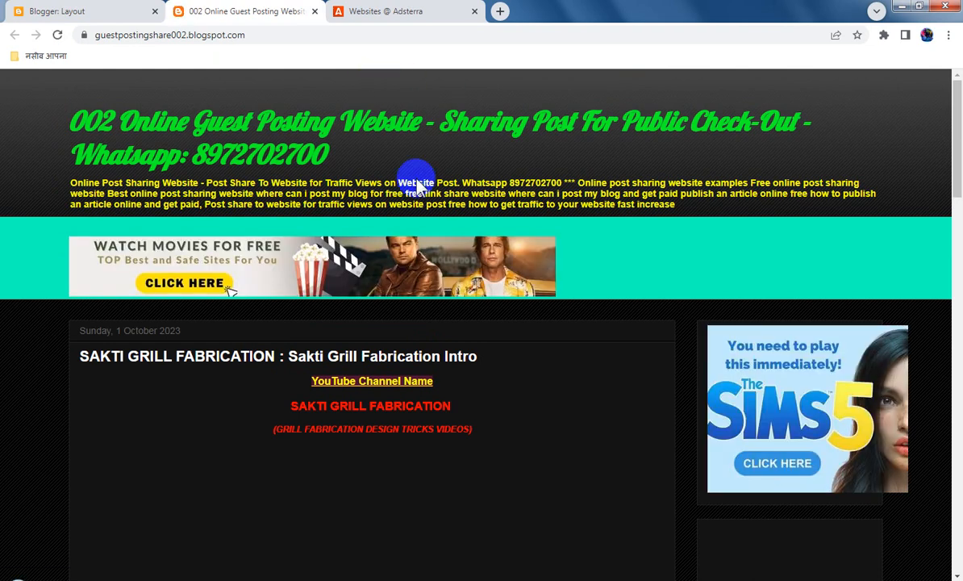
Step: Return to Adsterra, reload the websites list, expand guestpostingshare002.blogspot.com and copy its Banner 300x250 code
click(376, 9)
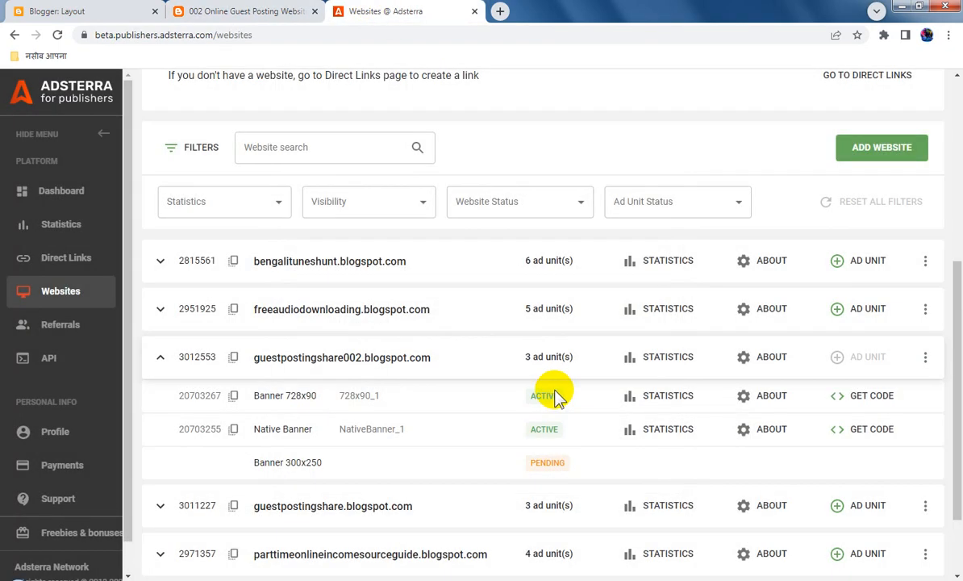
click(57, 34)
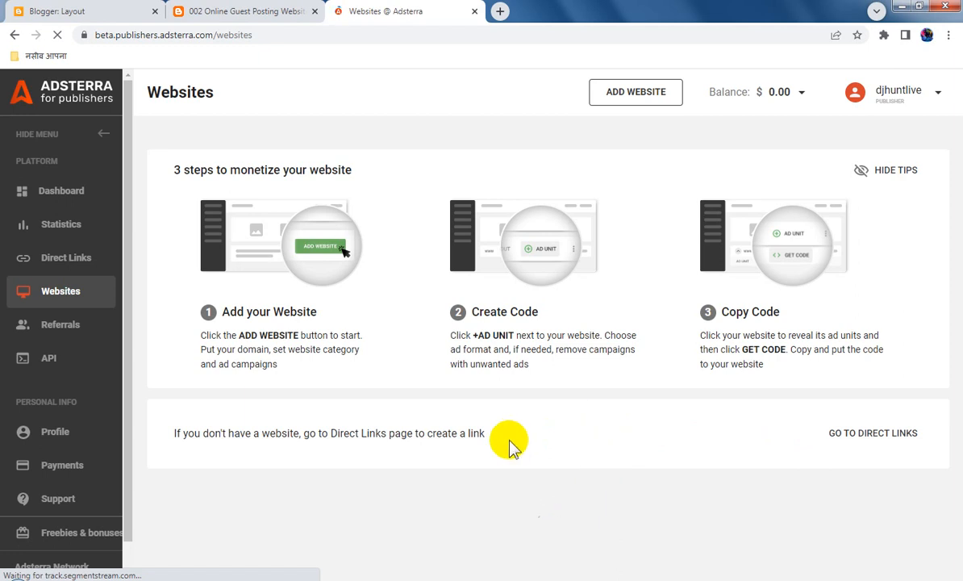
scroll(508, 439, down, 4)
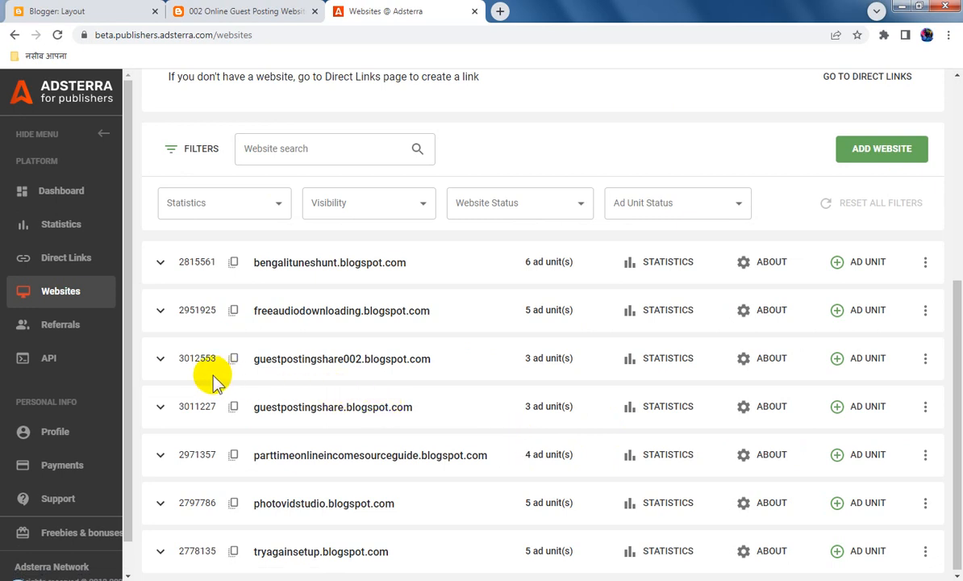
click(161, 361)
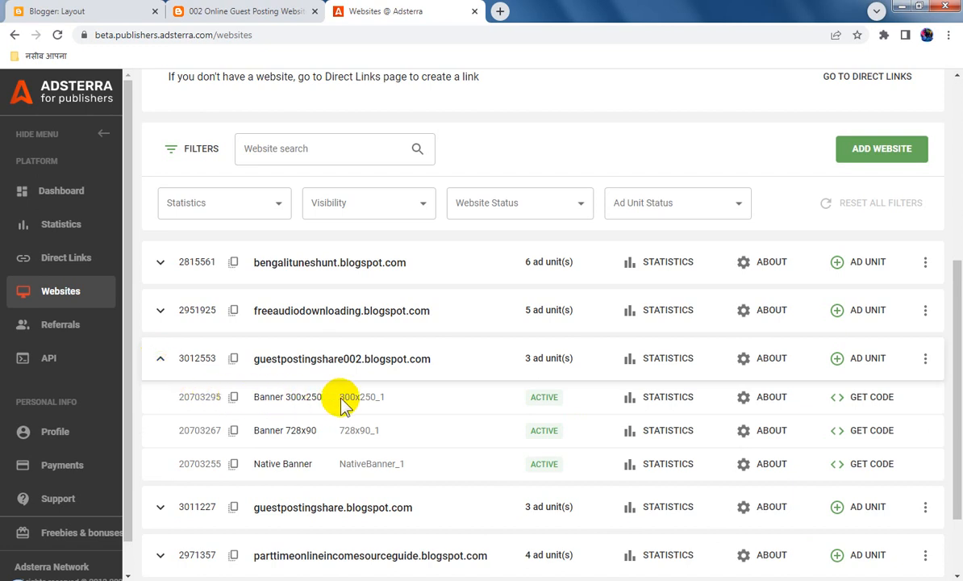
click(872, 403)
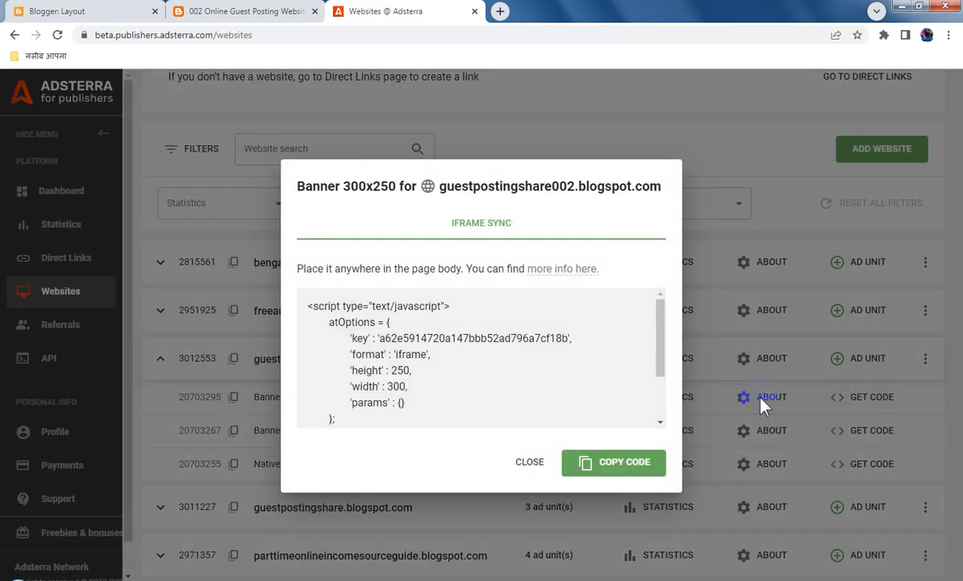
click(617, 472)
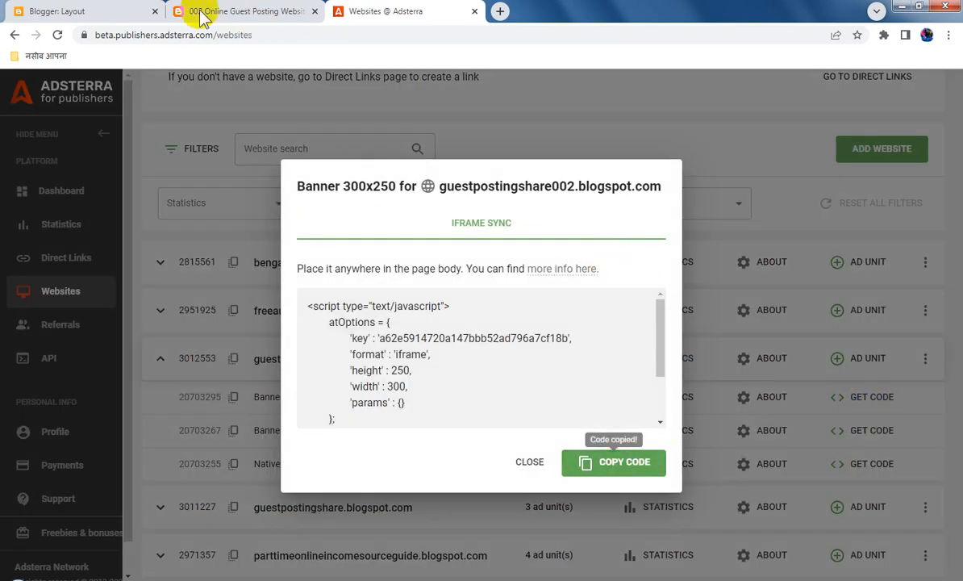
Step: Check the live blog's sidebar, then in the Blogger layout replace the first sidebar-right-1 HTML/JavaScript gadget's content with the Banner 300x250 code and save the gadget
click(99, 14)
click(229, 13)
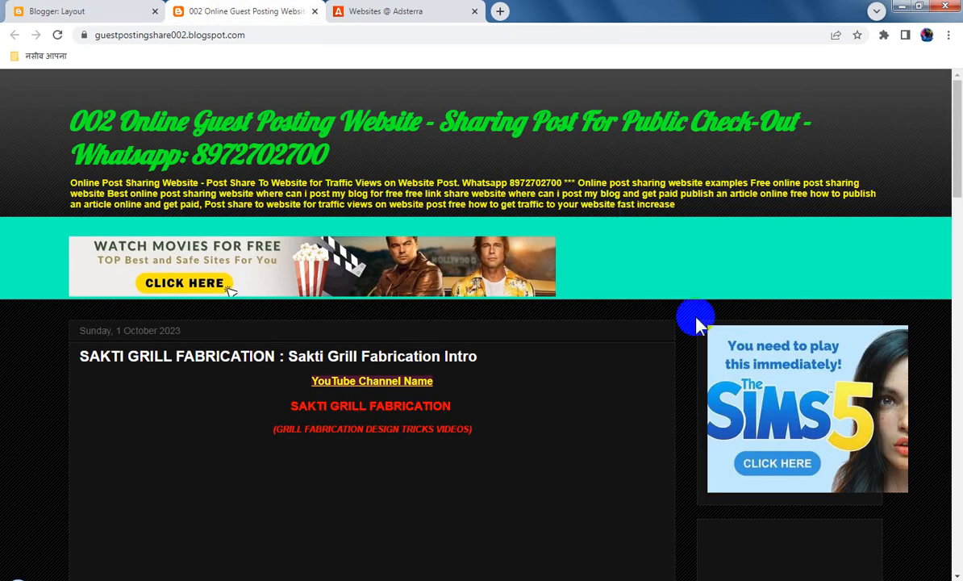
scroll(815, 383, down, 4)
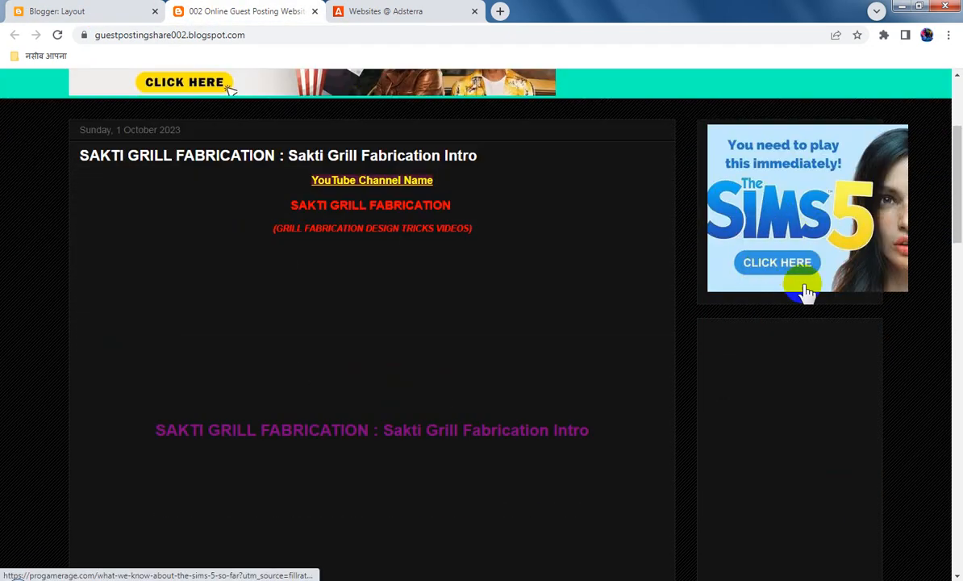
click(85, 11)
scroll(680, 329, down, 3)
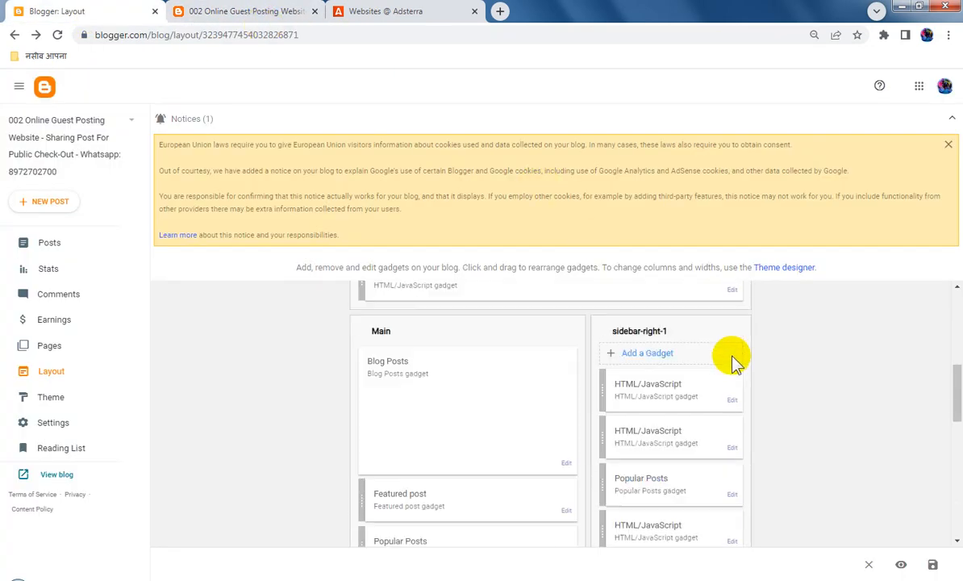
click(733, 401)
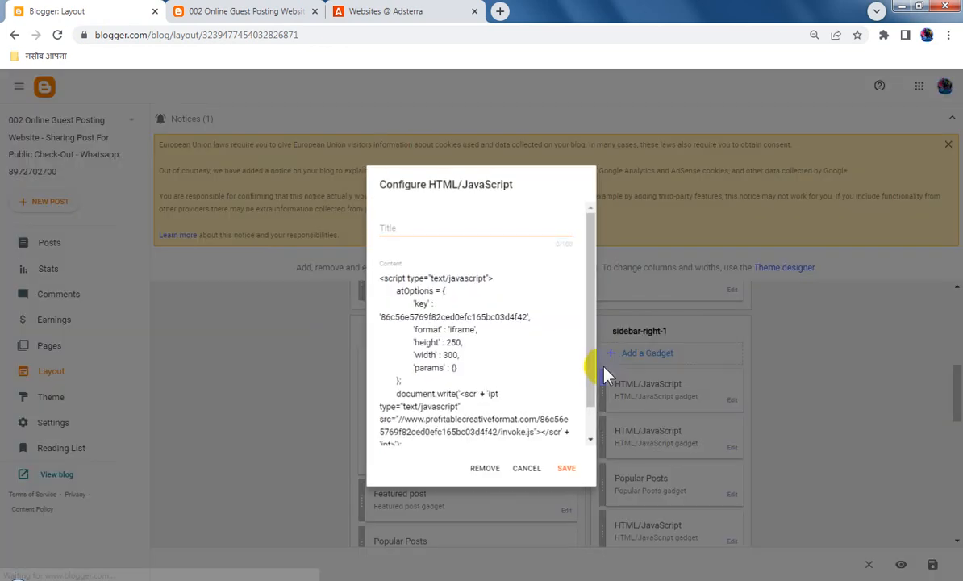
key(ctrl+a)
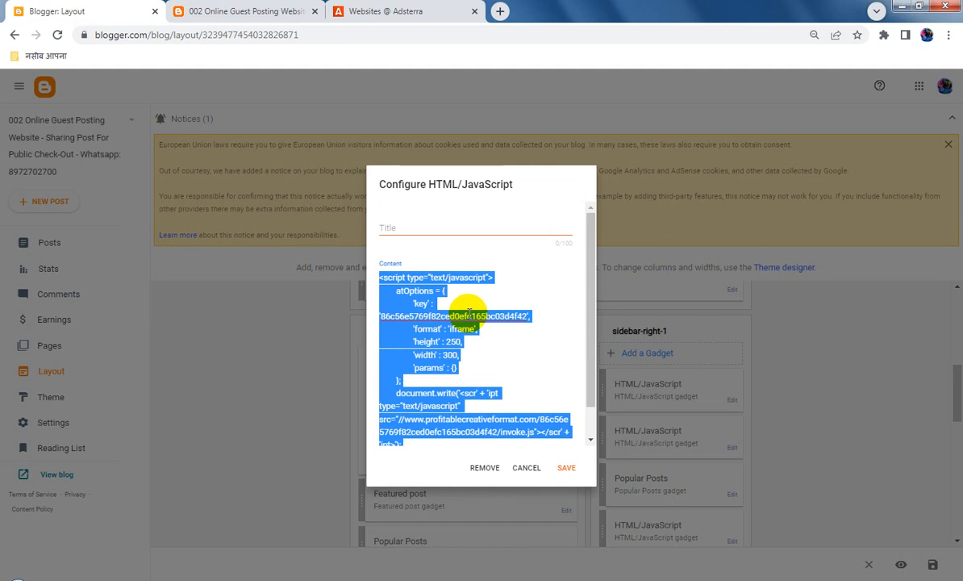
key(ctrl+v)
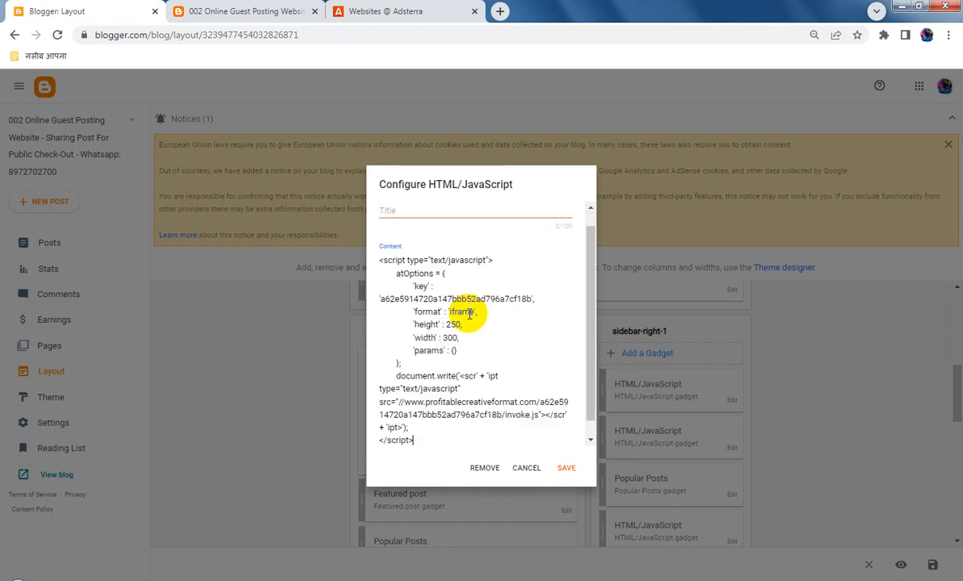
click(565, 468)
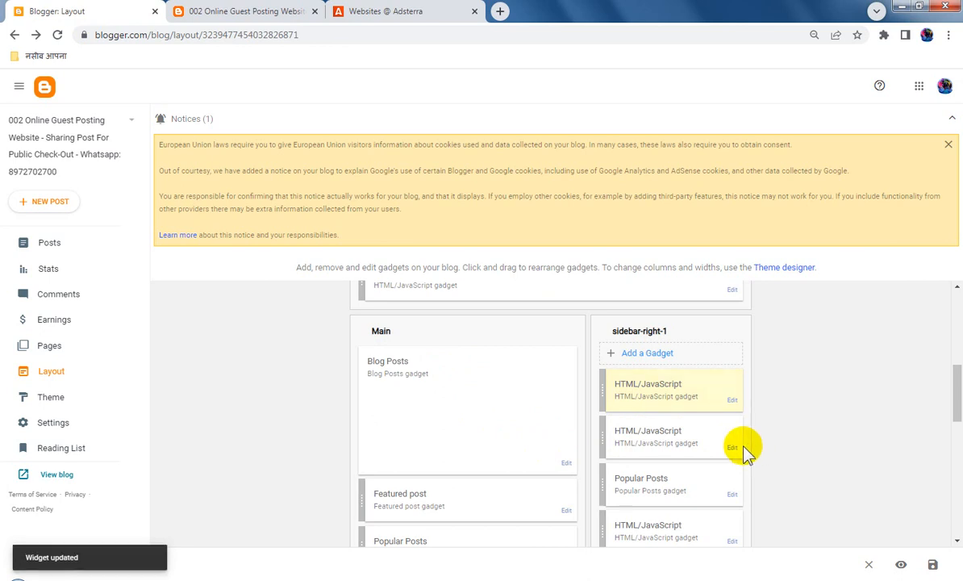
Step: Title the second sidebar-right-1 HTML/JavaScript gadget "ad", save it and move it to the end of that section
click(734, 448)
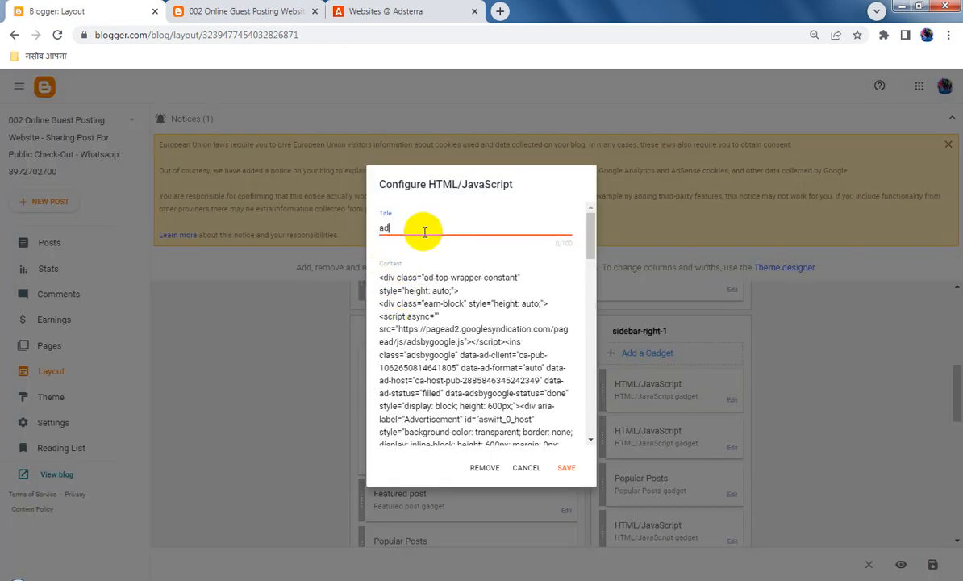
click(424, 231)
text(ad)
click(568, 468)
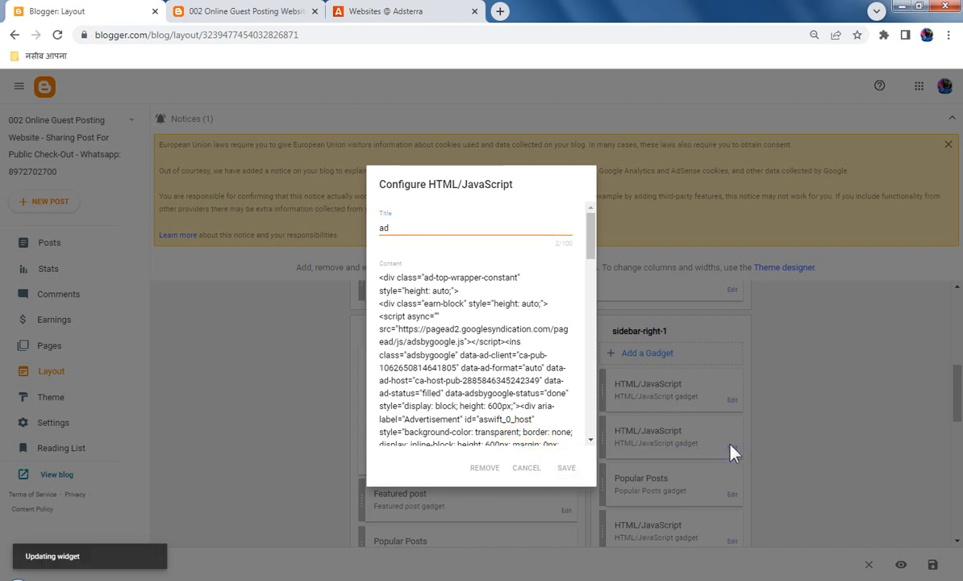
scroll(892, 462, down, 2)
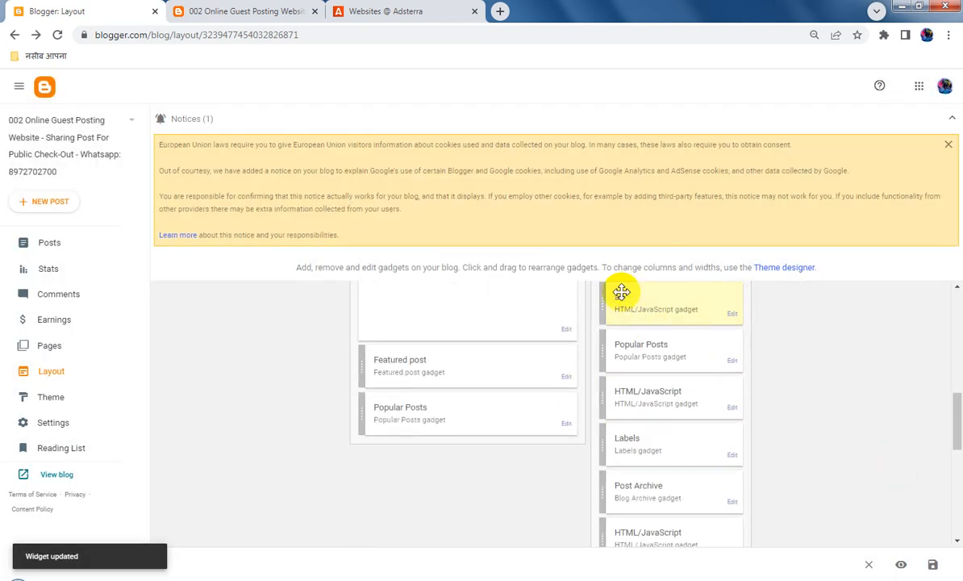
drag(621, 291, 616, 496)
scroll(850, 436, down, 2)
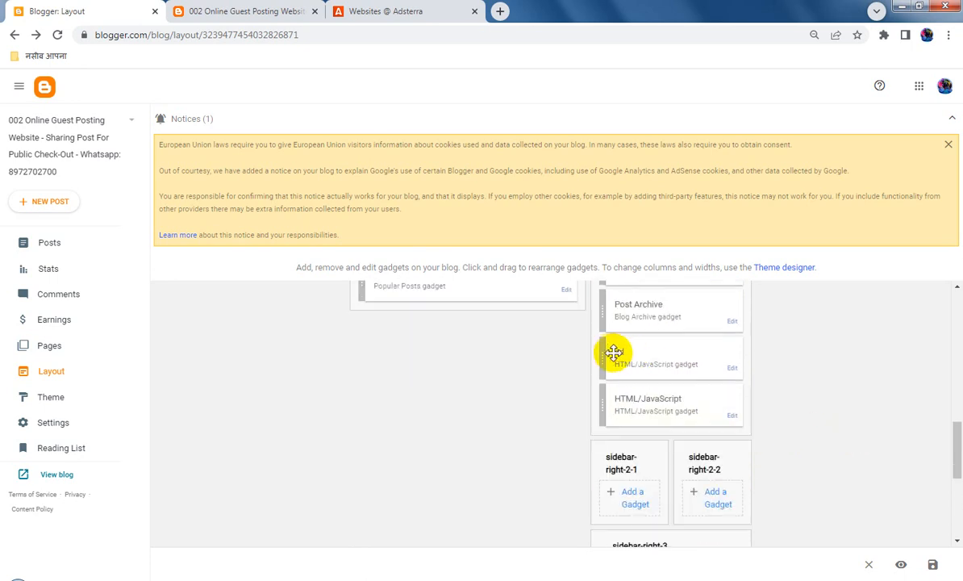
drag(611, 352, 618, 408)
Step: Clear the title of the moved "ad" gadget, then save the gadget and the layout
click(733, 415)
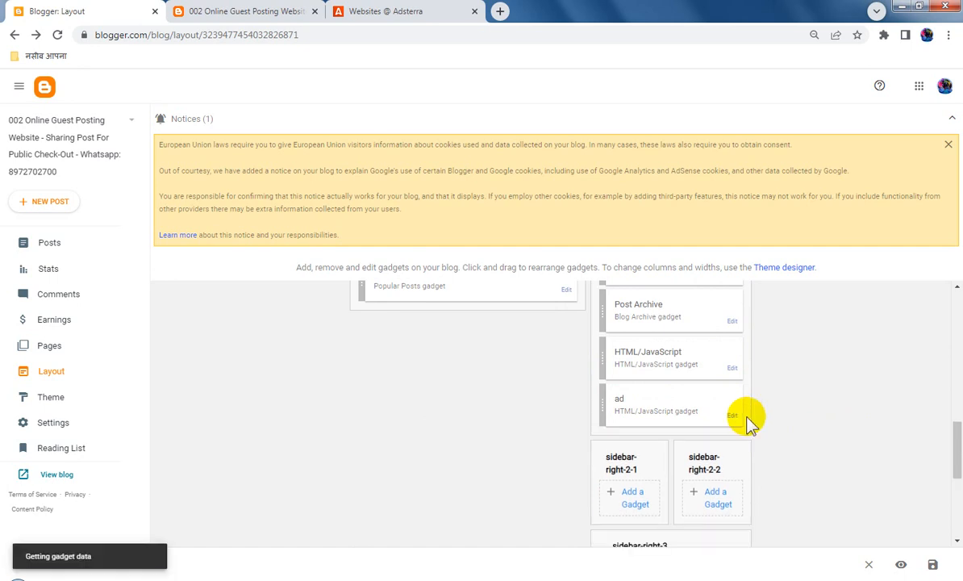
drag(400, 228, 340, 234)
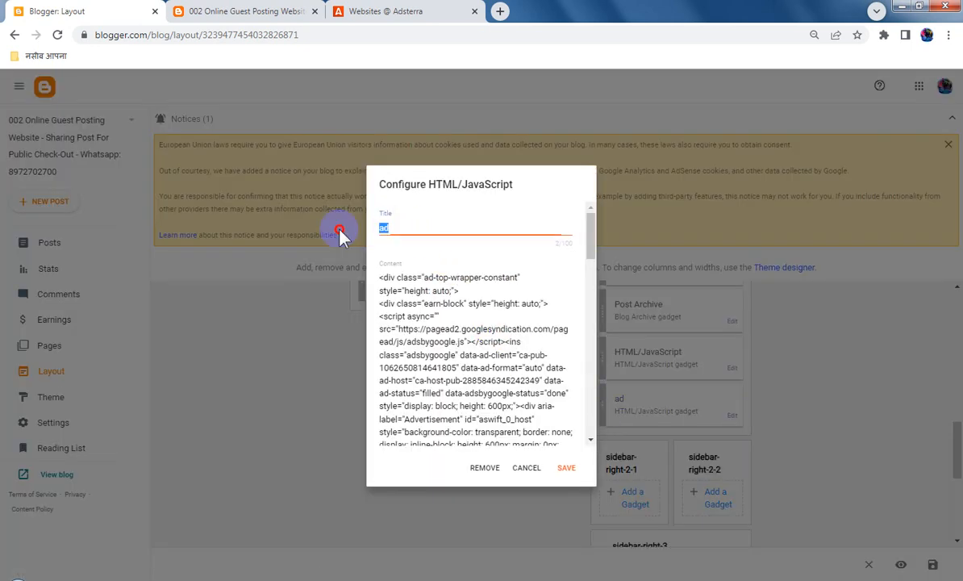
key(BackSpace)
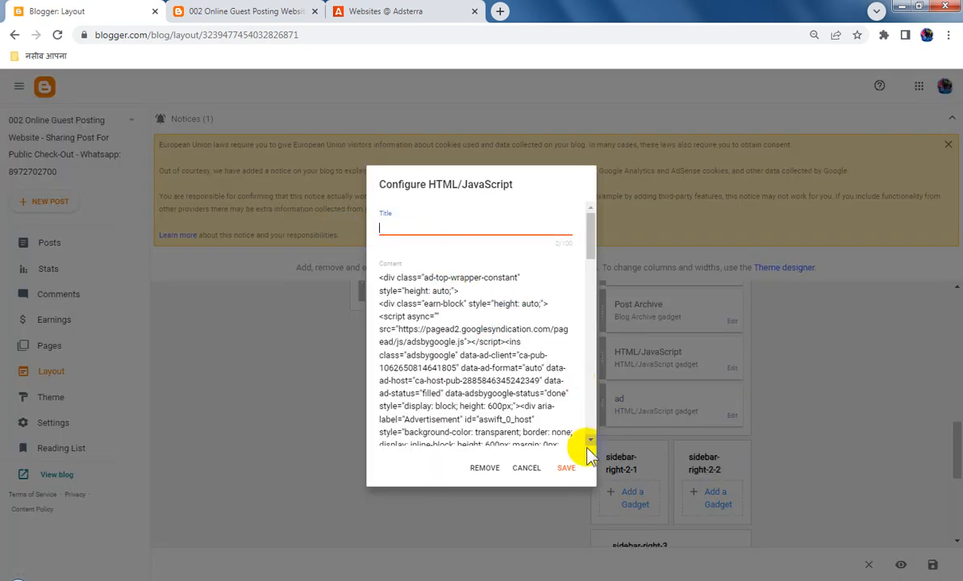
click(575, 468)
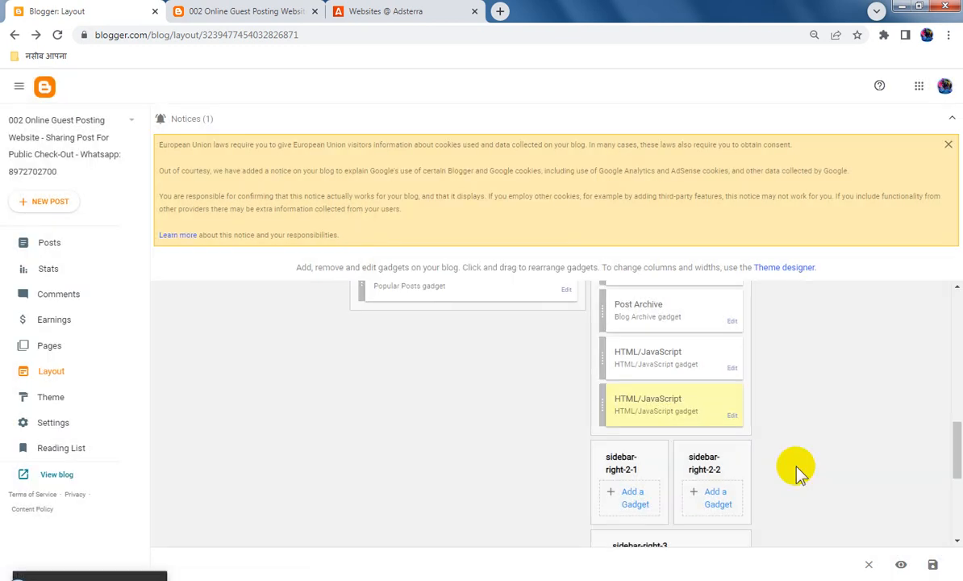
click(932, 565)
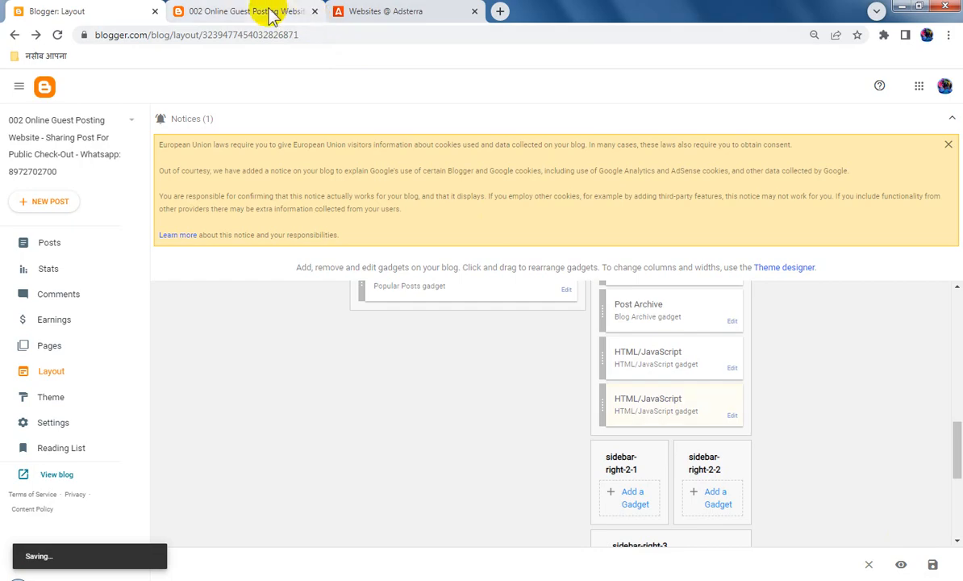
Step: Examine the live blog's sidebar from the page top down to the second banner above Labels
click(273, 12)
scroll(651, 329, up, 3)
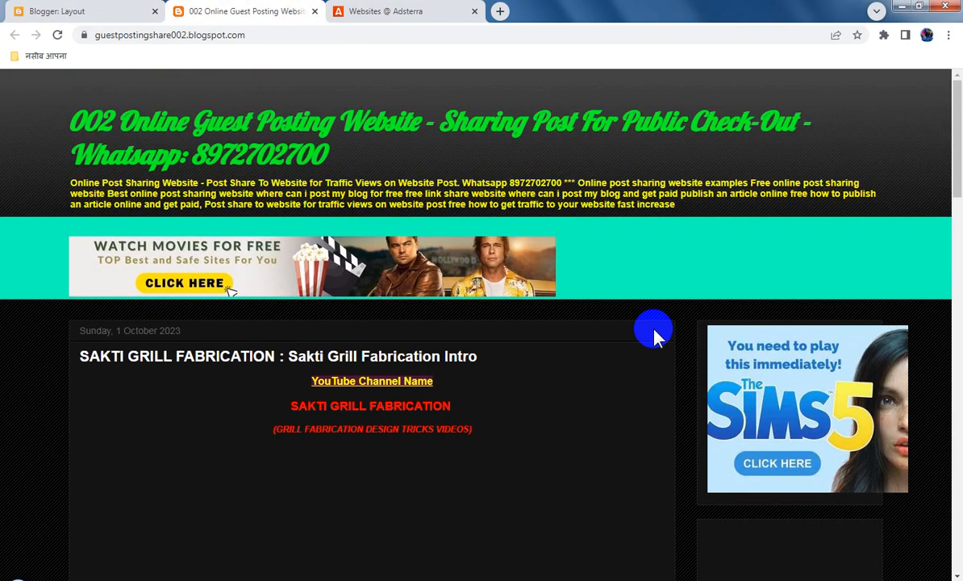
scroll(651, 329, down, 7)
scroll(651, 330, down, 5)
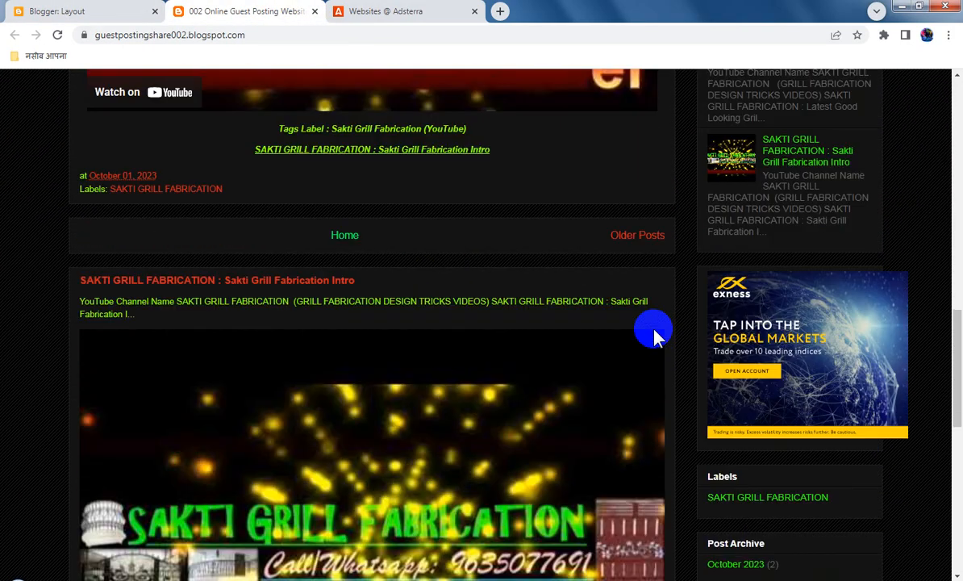
Step: In the Blogger layout, replace the content of the HTML/JavaScript gadget between Popular Posts and Labels with the Banner 300x250 code and save the gadget
click(99, 10)
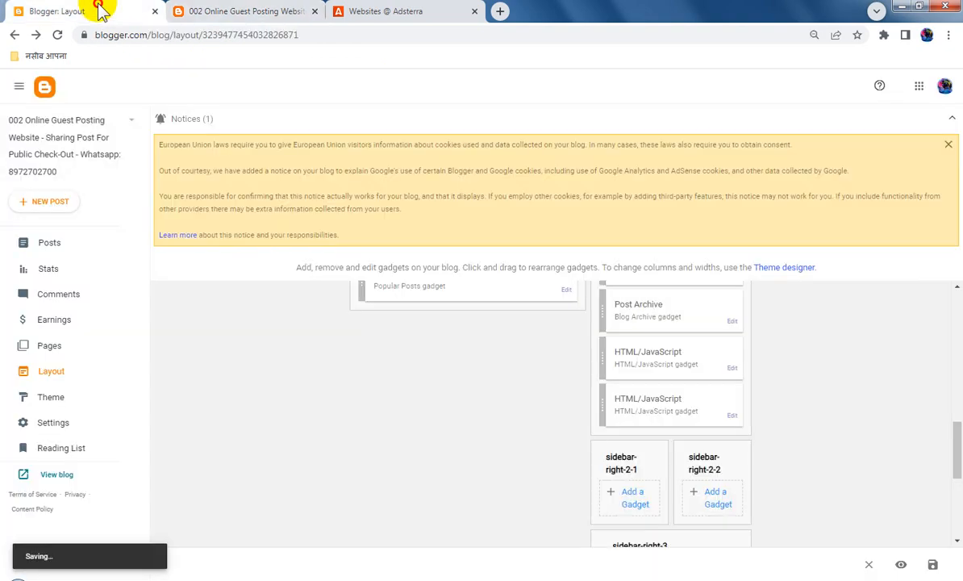
scroll(788, 502, up, 3)
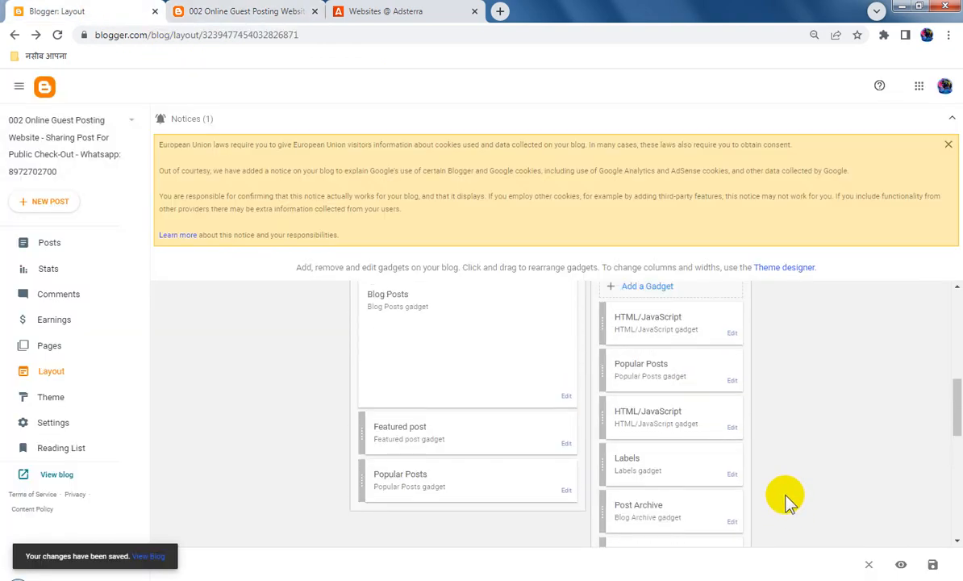
click(734, 432)
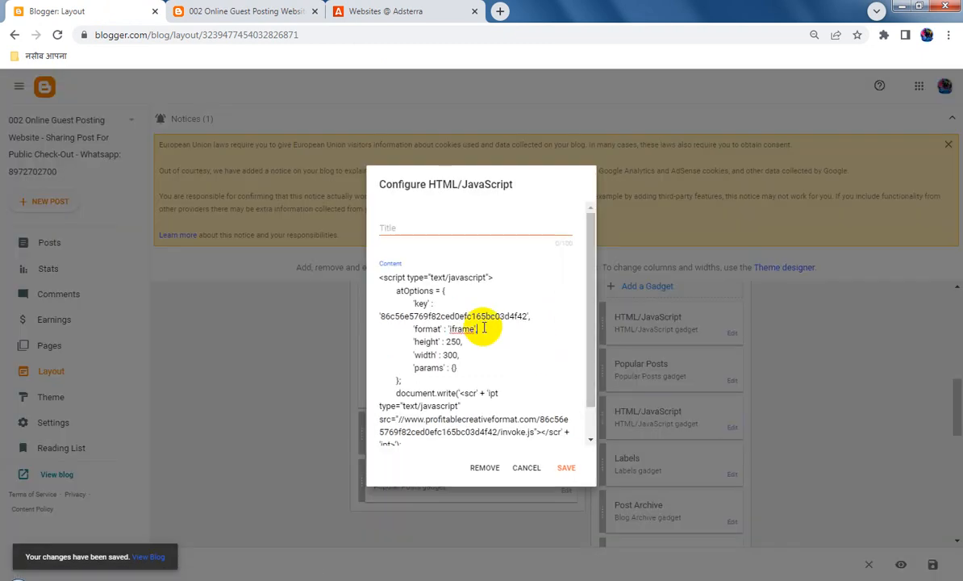
key(ctrl+a)
text(<script type="text/javascript"> 	atOptions = { 		'key' : 'a62e5914720a147bbb52ad796a7cf18b', 		'format' : 'iframe', 		'height' : 250, 		'width' : 300, 		'params' : {} 	}; 	document.write('<scr' + 'ipt type="text/javascript" src="//www.profitablecreativeformat.com/a62e5914720a147bbb52ad796a7cf18b/invoke.js"></scr' + 'ipt>'); </script>)
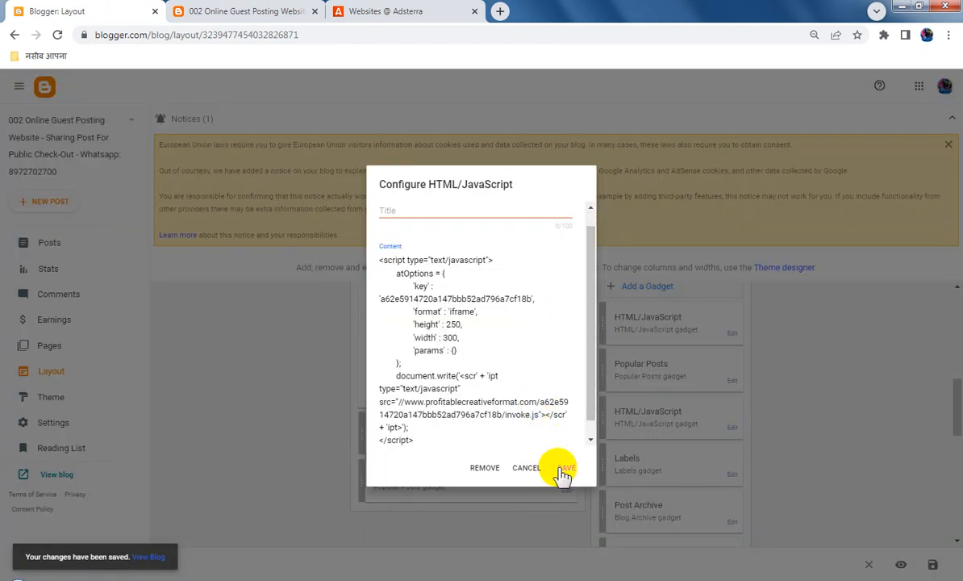
click(565, 468)
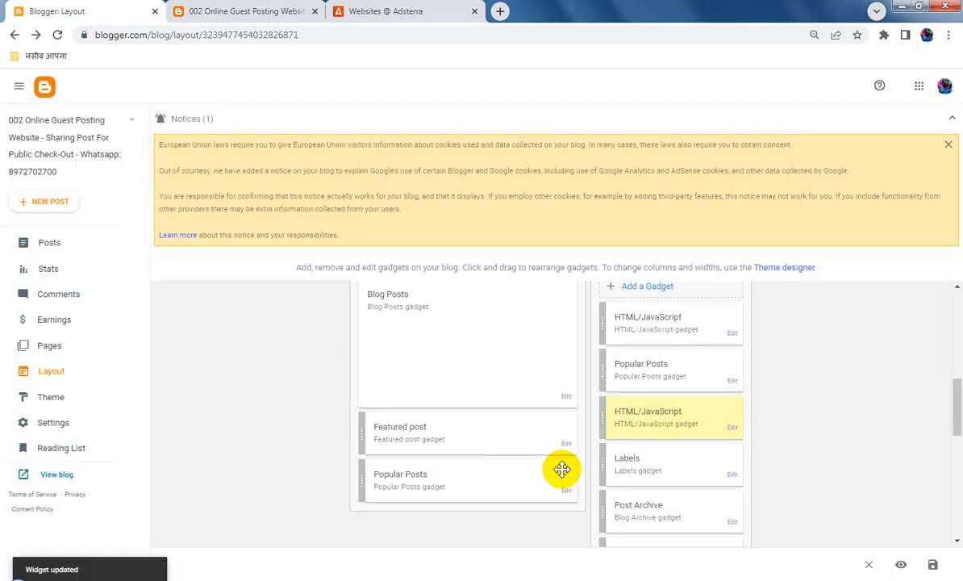
Step: Examine the live blog's lower sidebar and the native ads in the footer
click(218, 10)
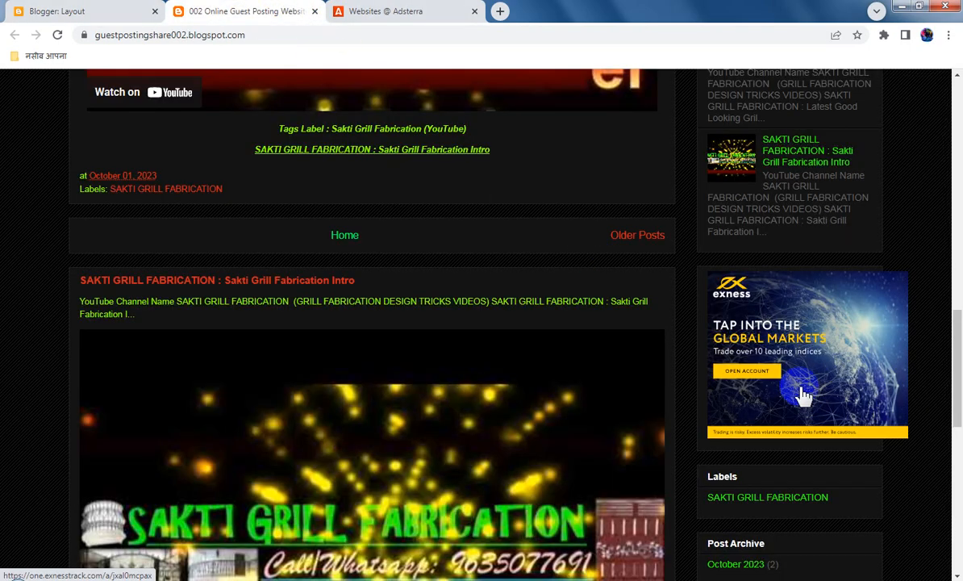
scroll(803, 393, down, 6)
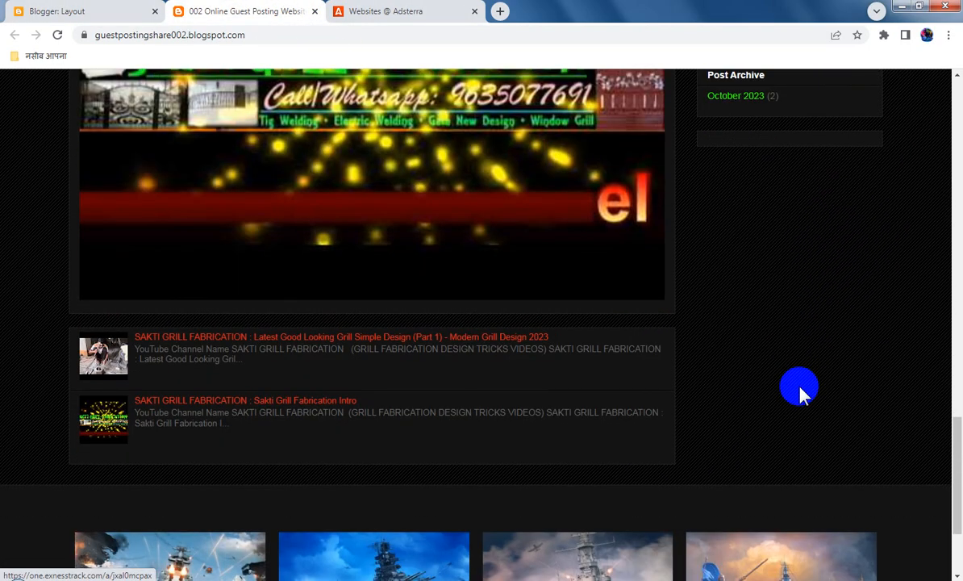
scroll(803, 393, up, 2)
scroll(803, 393, down, 4)
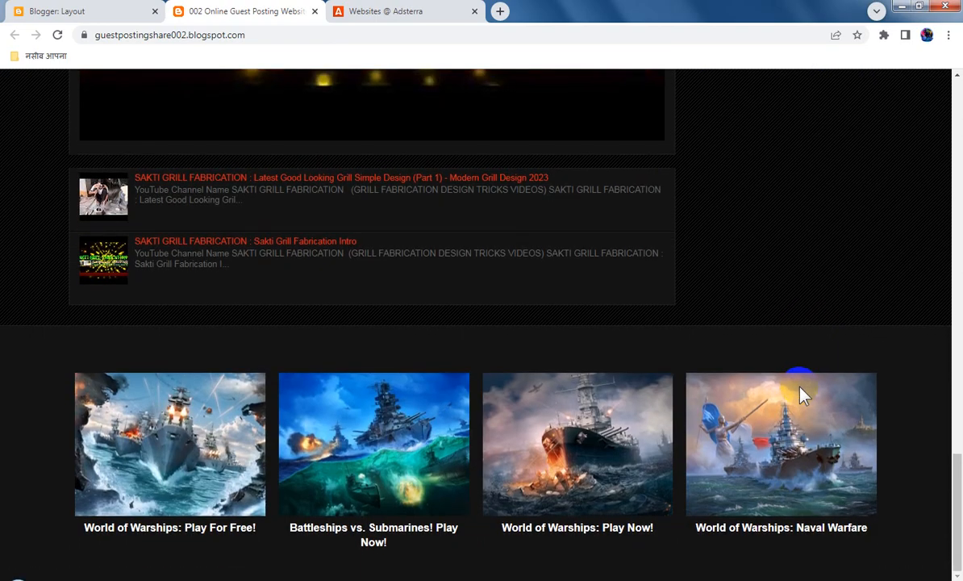
scroll(802, 394, up, 10)
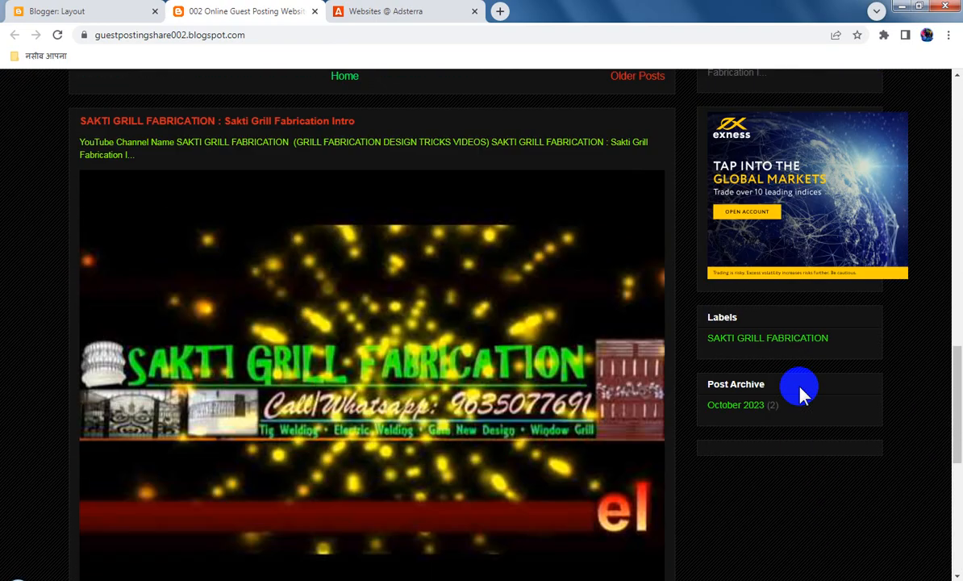
Step: In the Blogger layout, add an HTML/JavaScript gadget with the Banner 300x250 code to sidebar-right-1 and move it between Labels and Post Archive
scroll(800, 392, up, 4)
click(88, 18)
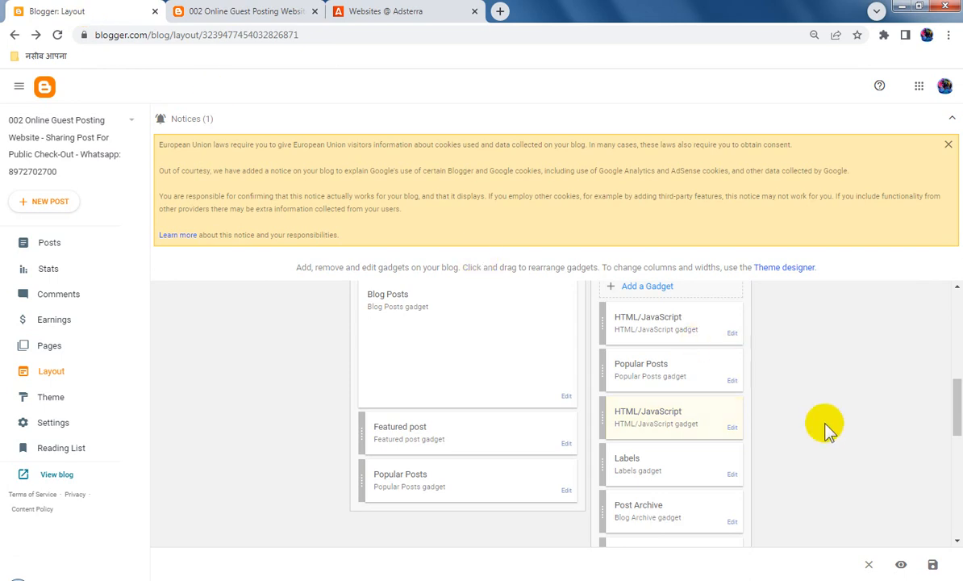
click(659, 291)
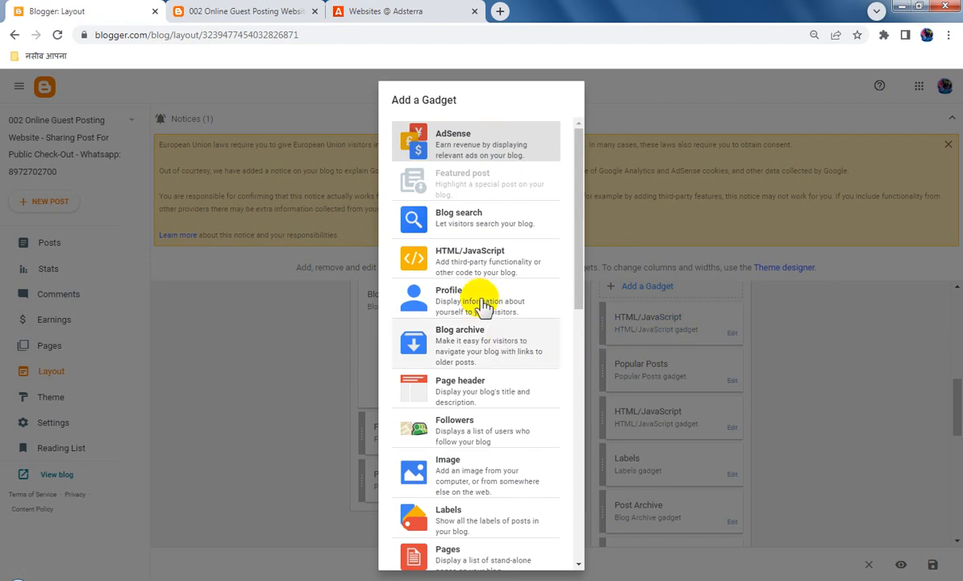
click(425, 264)
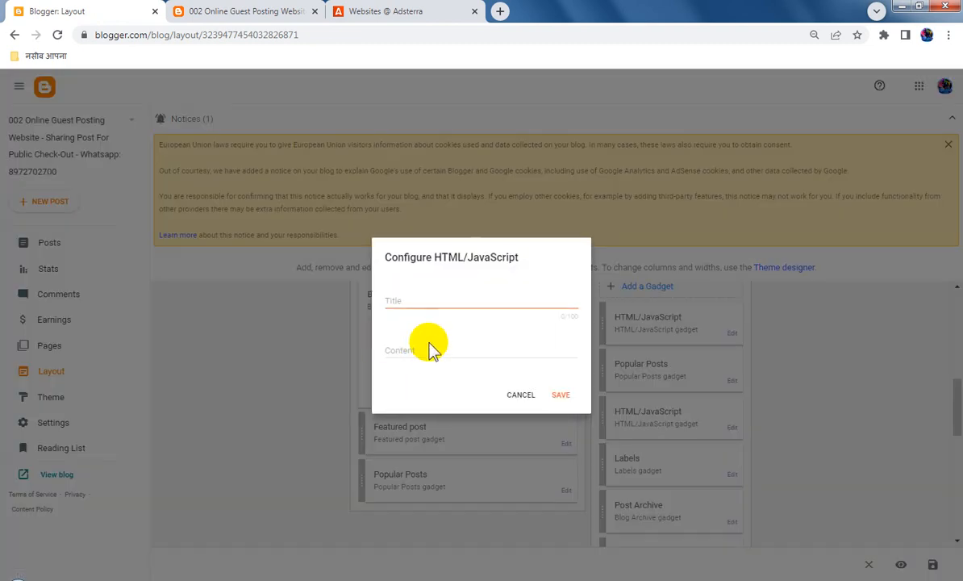
click(430, 349)
text(<script type="text/javascript"> 	atOptions = { 		'key' : 'a62e5914720a147bbb52ad796a7cf18b', 		'format' : 'iframe', 		'height' : 250, 		'width' : 300, 		'params' : {} 	}; 	document.write('<scr' + 'ipt type="text/javascript" src="//www.profitablecreativeformat.com/a62e5914720a147bbb52ad796a7cf18b/invoke.js"></scr' + 'ipt>'); </script>)
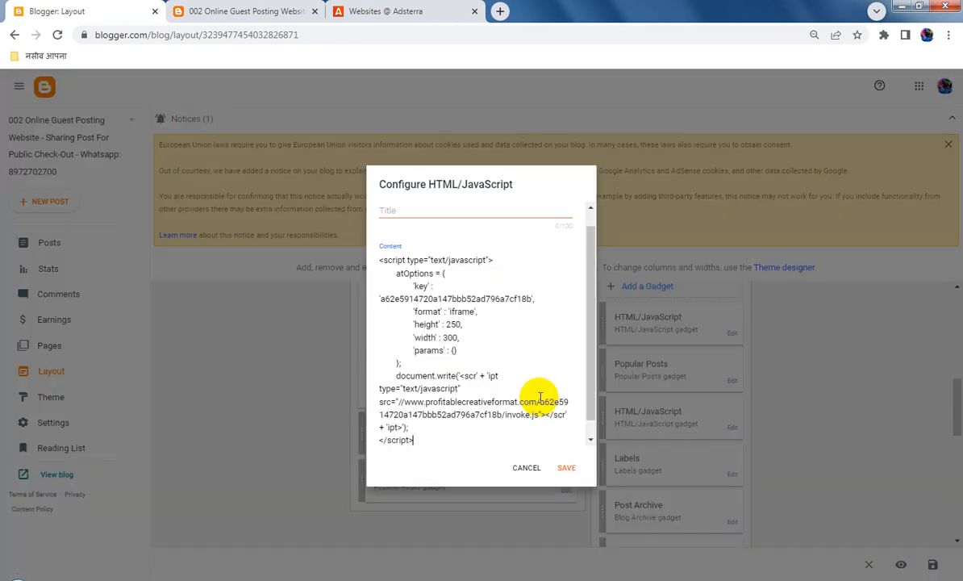
click(566, 467)
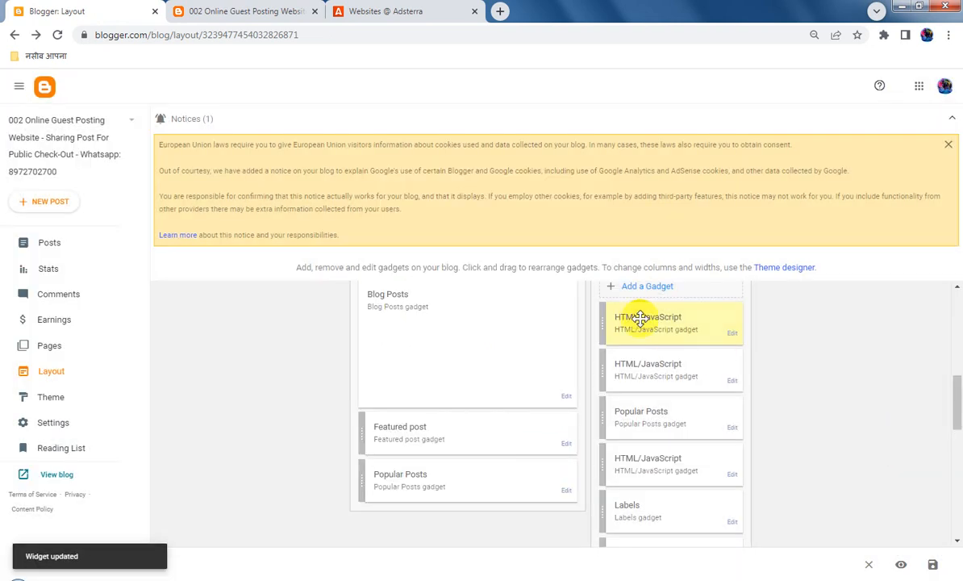
drag(607, 318, 688, 484)
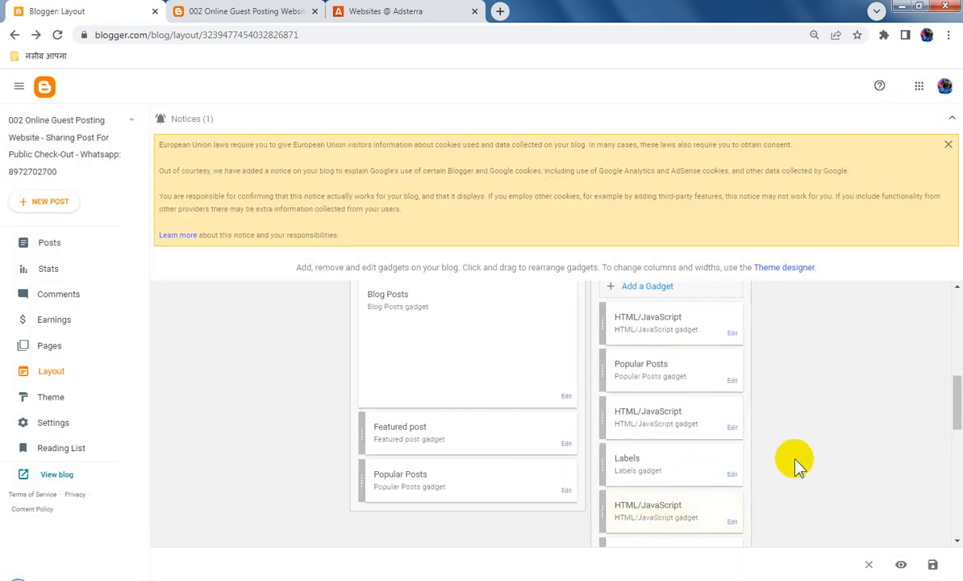
Step: Inspect the code of the two HTML/JavaScript gadgets below Post Archive and the layout sections down to the Footer
scroll(795, 462, up, 1)
scroll(801, 461, down, 1)
scroll(801, 464, down, 2)
scroll(801, 462, down, 1)
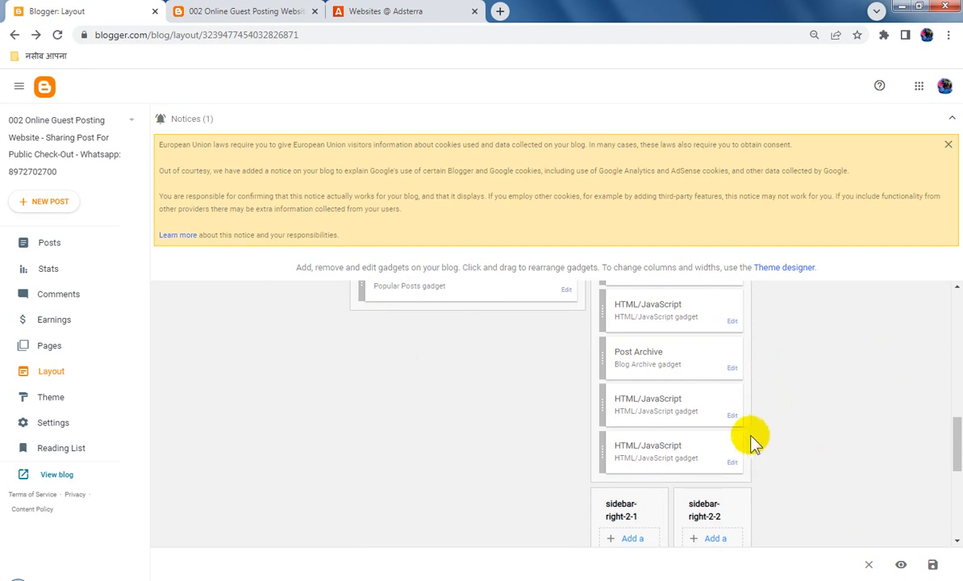
click(734, 417)
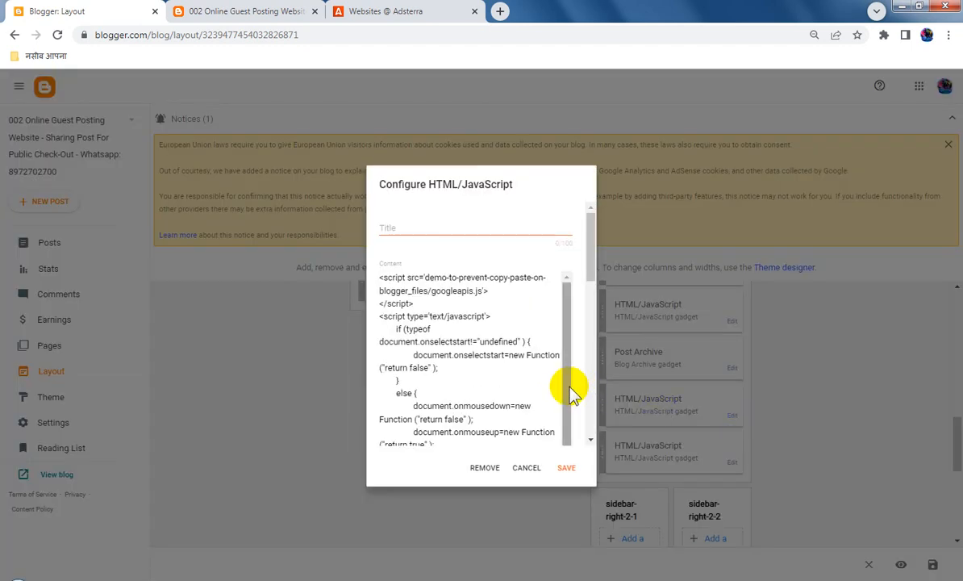
click(526, 468)
click(734, 464)
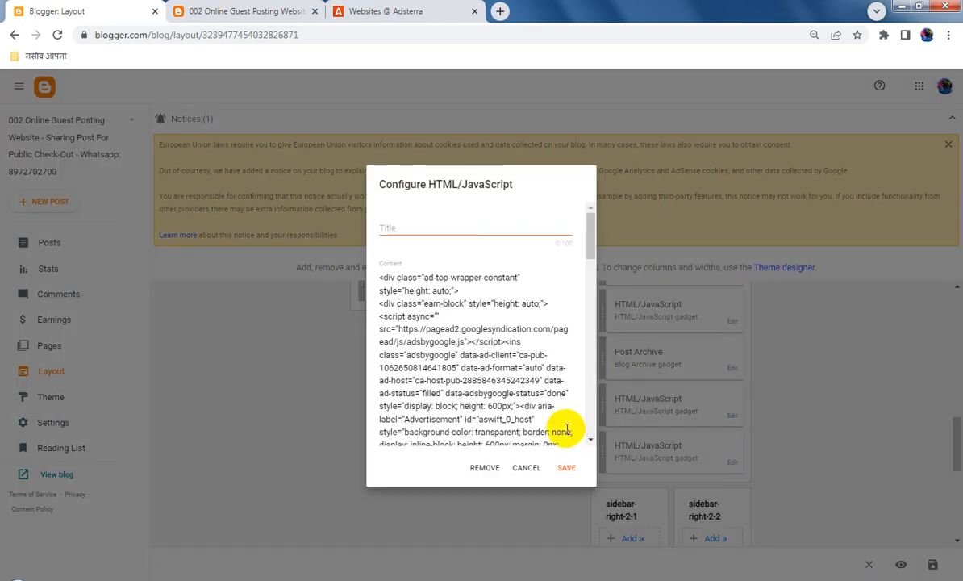
click(526, 468)
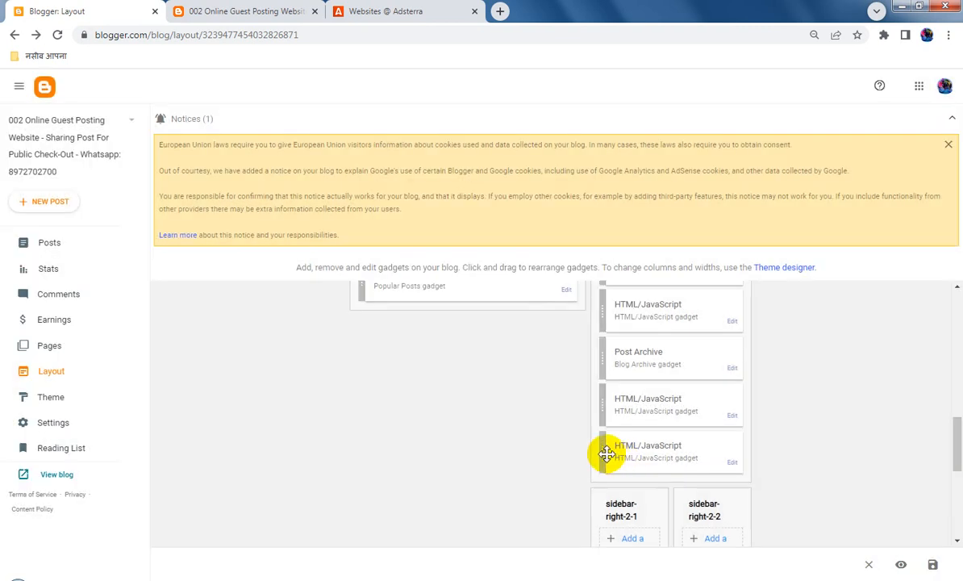
drag(606, 454, 660, 440)
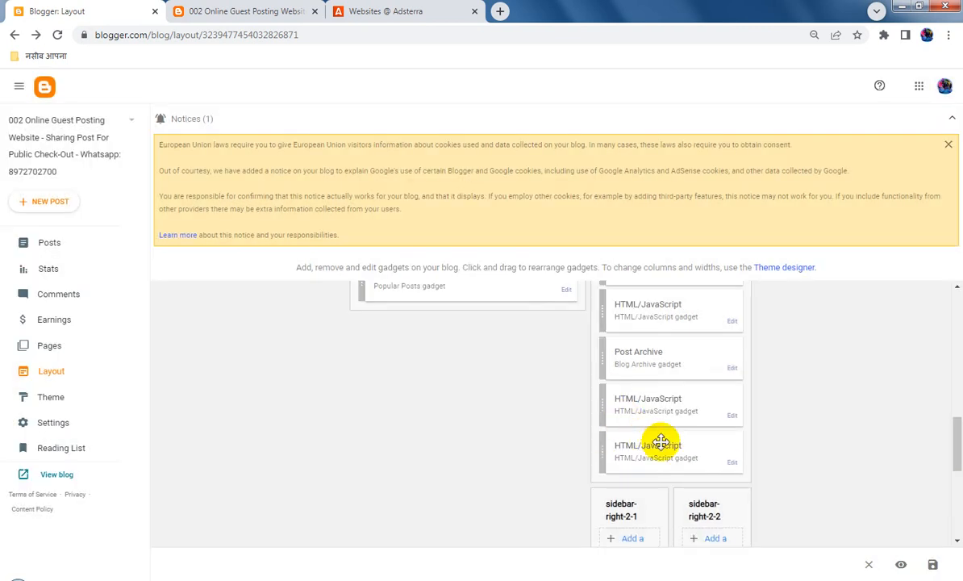
scroll(903, 523, down, 5)
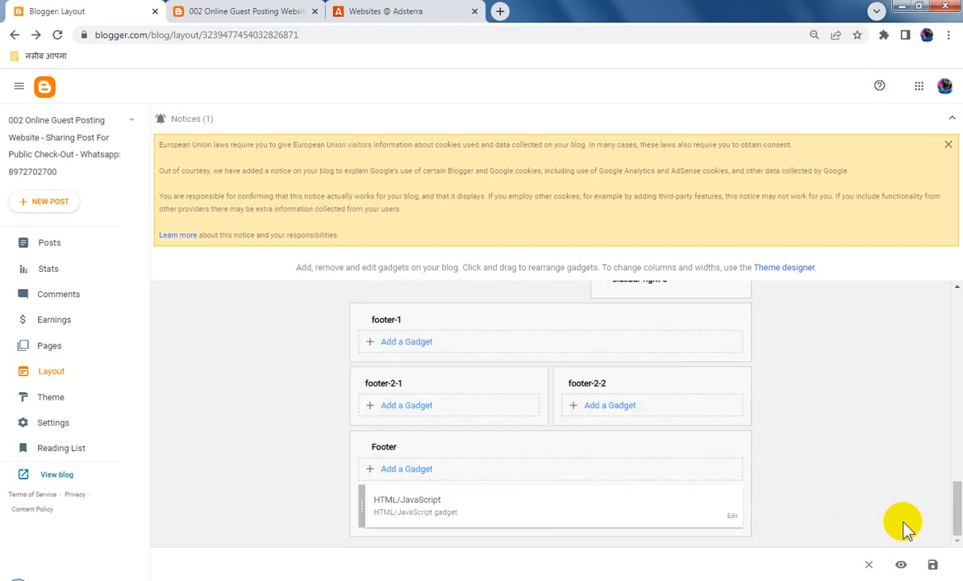
Step: Add another HTML/JavaScript gadget with the Banner 300x250 code from sidebar-right-1, place it above Blog Posts in Main and save the layout
scroll(902, 523, up, 8)
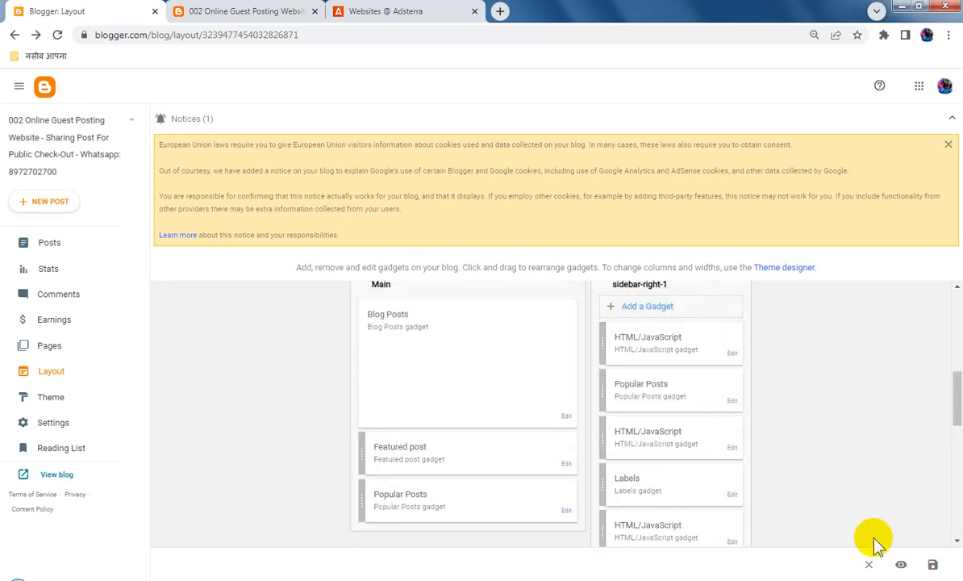
scroll(842, 521, up, 2)
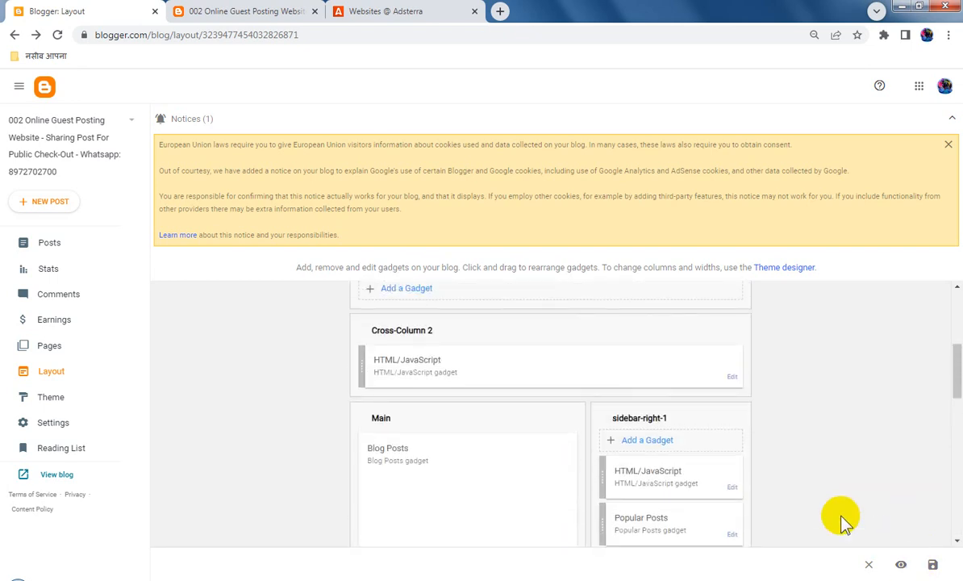
scroll(842, 520, down, 2)
scroll(841, 520, up, 1)
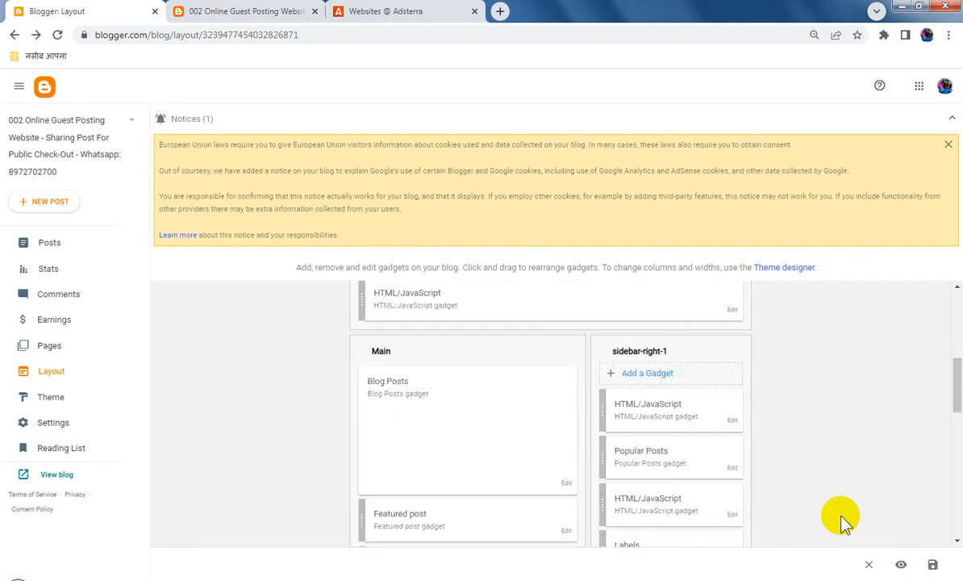
click(651, 377)
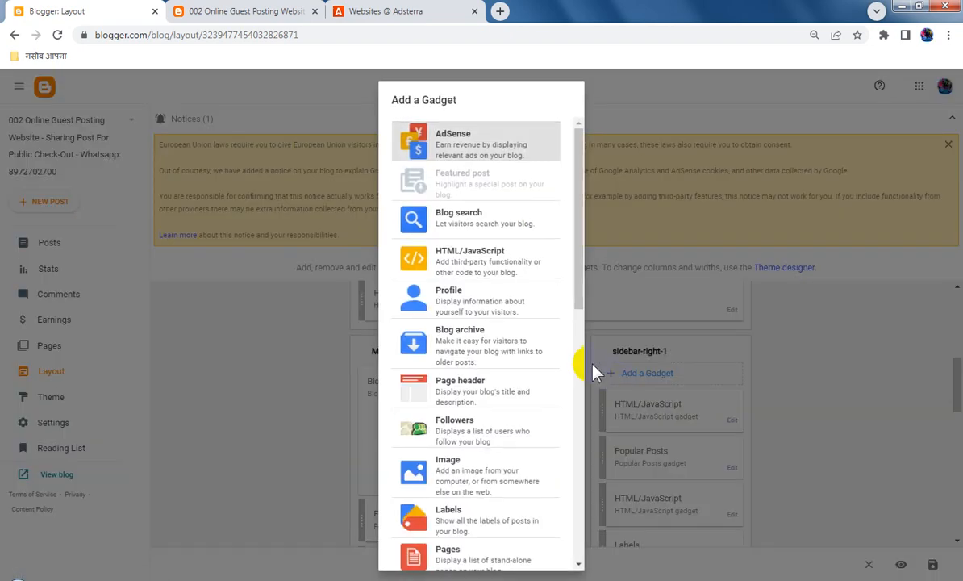
click(489, 260)
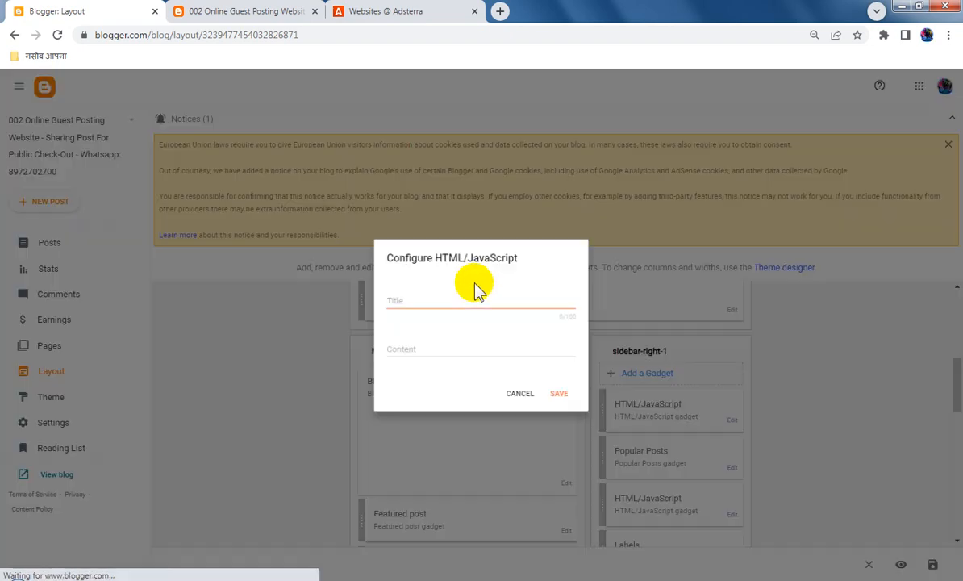
click(441, 350)
text(<script type="text/javascript"> 	atOptions = { 		'key' : 'a62e5914720a147bbb52ad796a7cf18b', 		'format' : 'iframe', 		'height' : 250, 		'width' : 300, 		'params' : {} 	}; 	document.write('<scr' + 'ipt type="text/javascript" src="//www.profitablecreativeformat.com/a62e5914720a147bbb52ad796a7cf18b/invoke.js"></scr' + 'ipt>'); </script>)
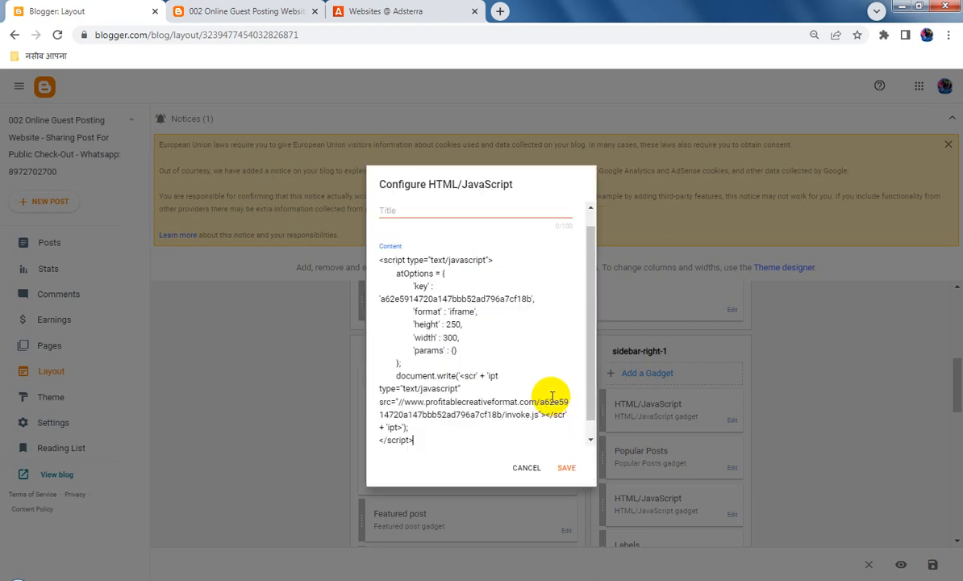
click(568, 467)
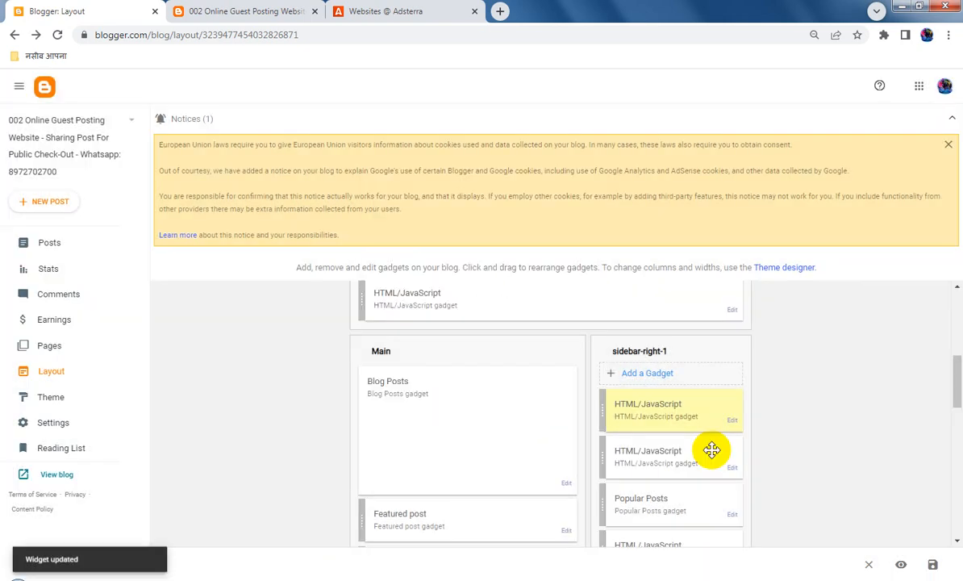
drag(608, 406, 464, 379)
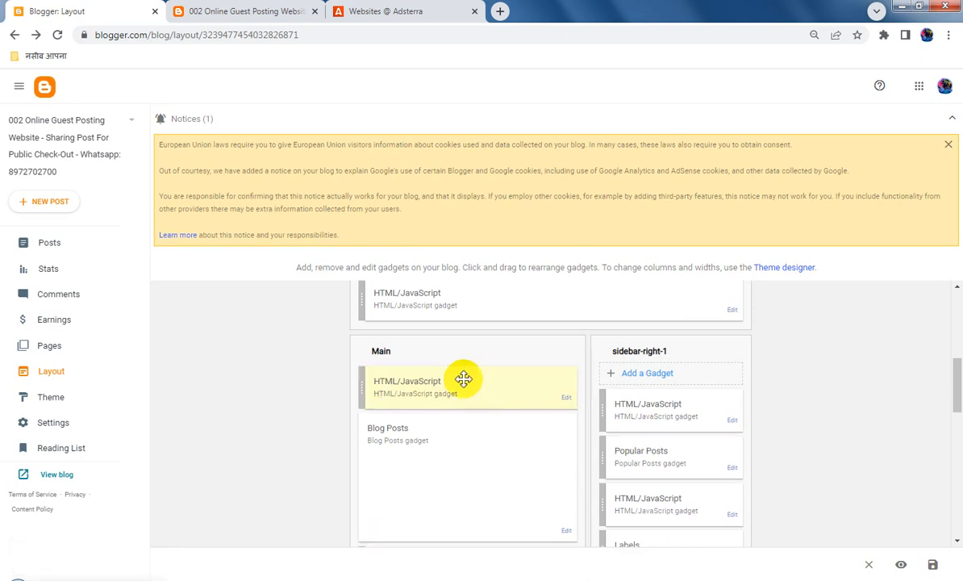
click(933, 564)
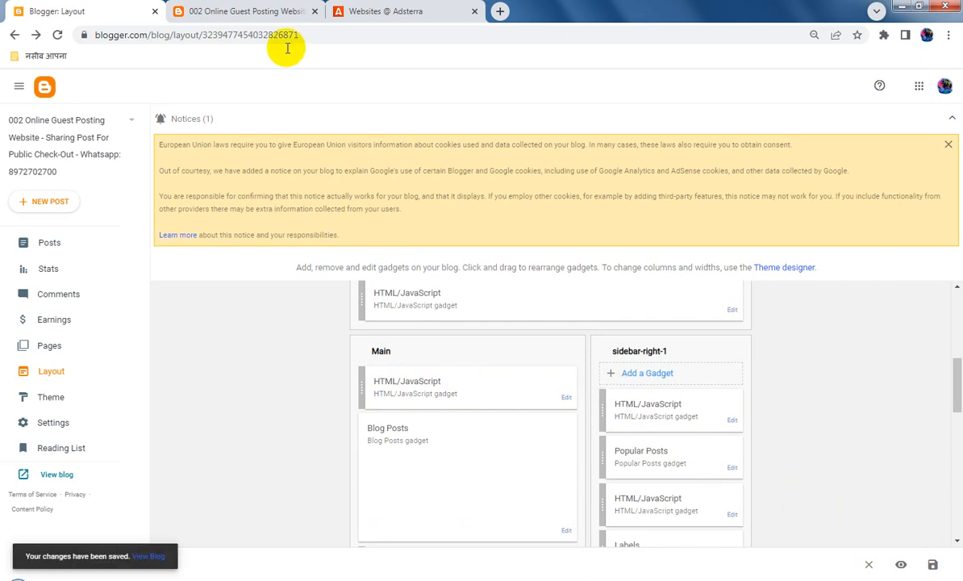
Step: Reload the live blog and examine the header, main column and sidebar banners from the page top down to the footer ads and back
click(253, 11)
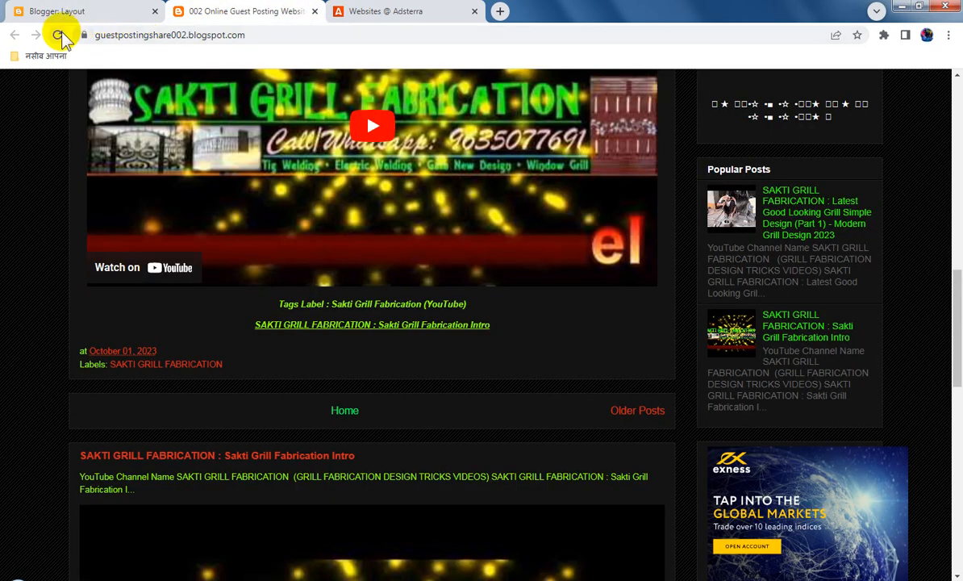
click(57, 35)
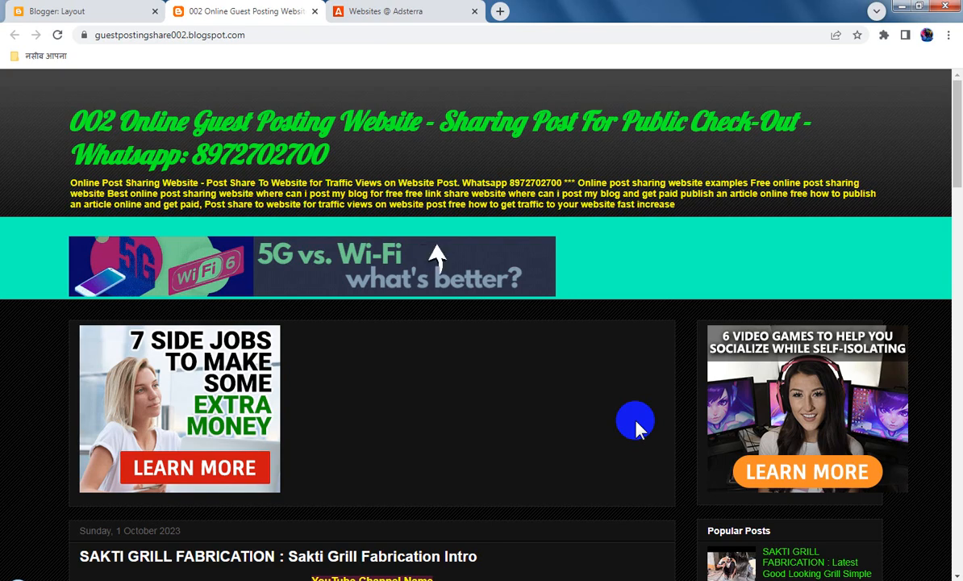
scroll(636, 428, down, 3)
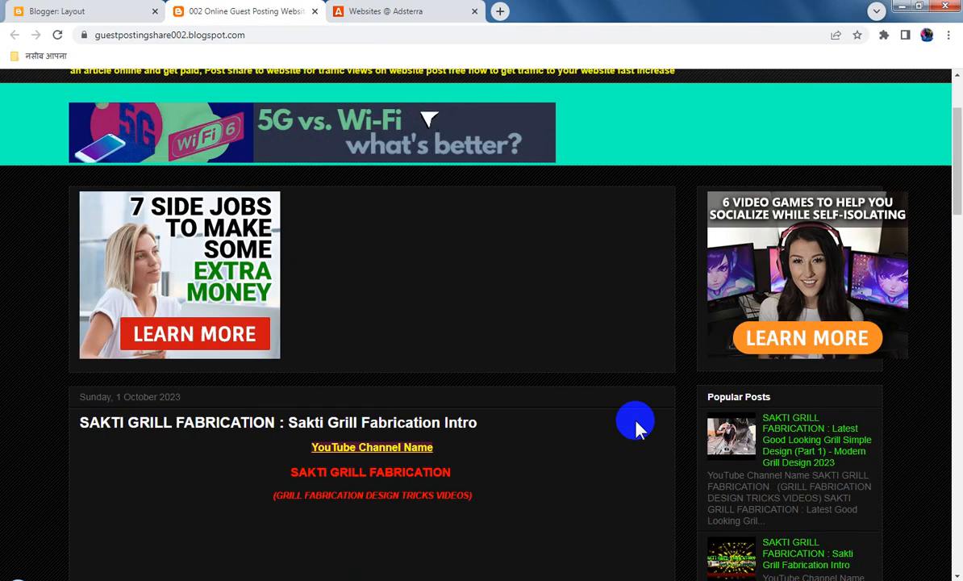
scroll(635, 427, down, 3)
scroll(635, 428, down, 3)
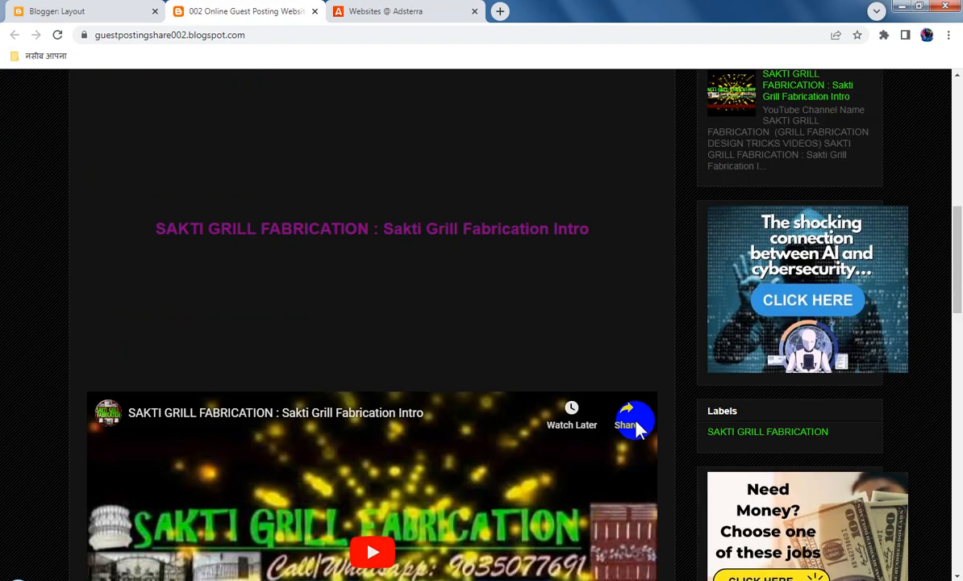
scroll(635, 428, down, 5)
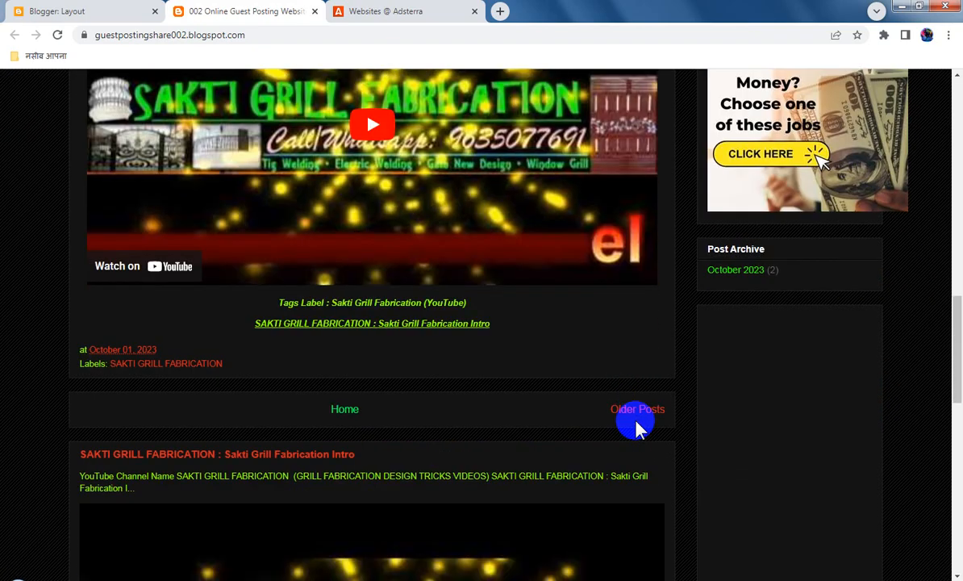
scroll(636, 428, down, 5)
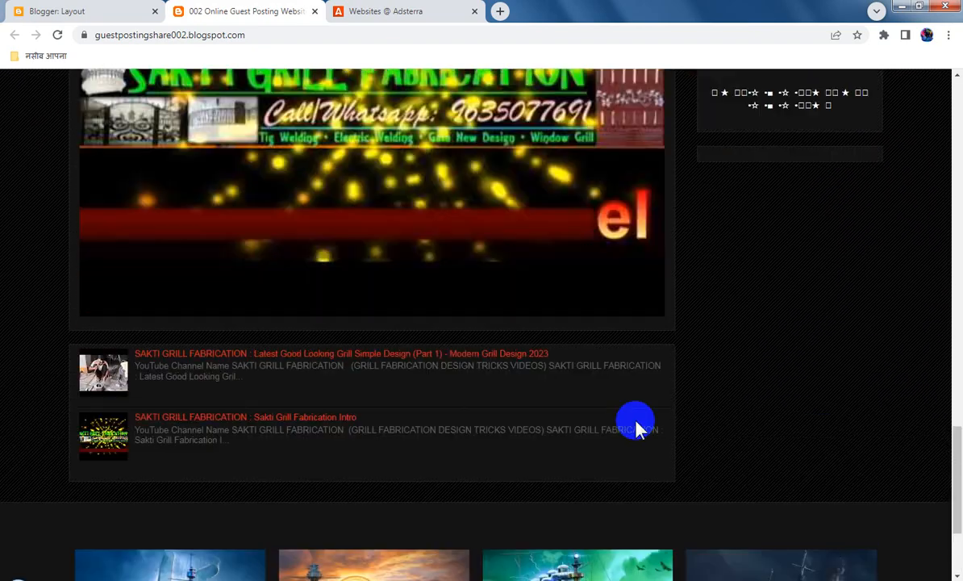
scroll(636, 428, up, 10)
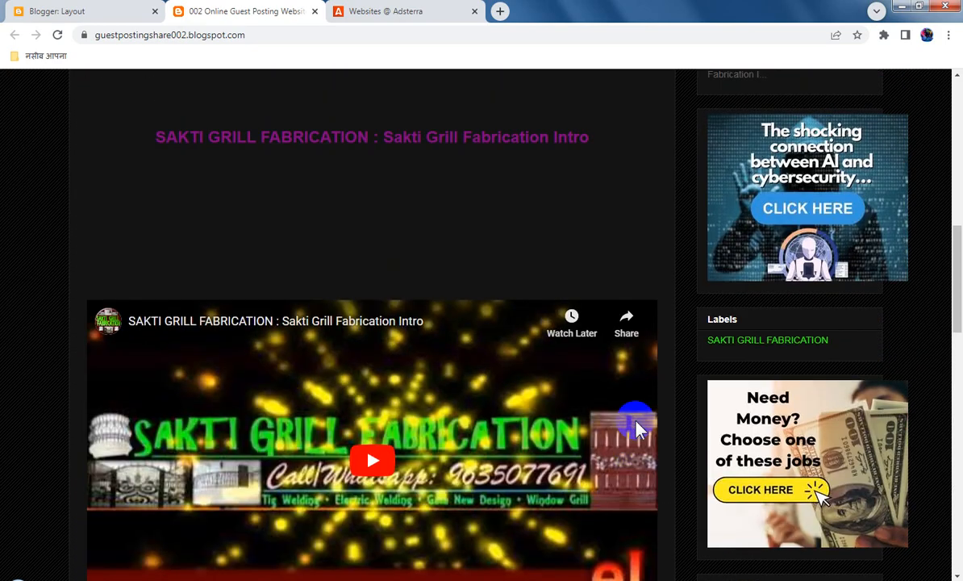
scroll(636, 427, up, 5)
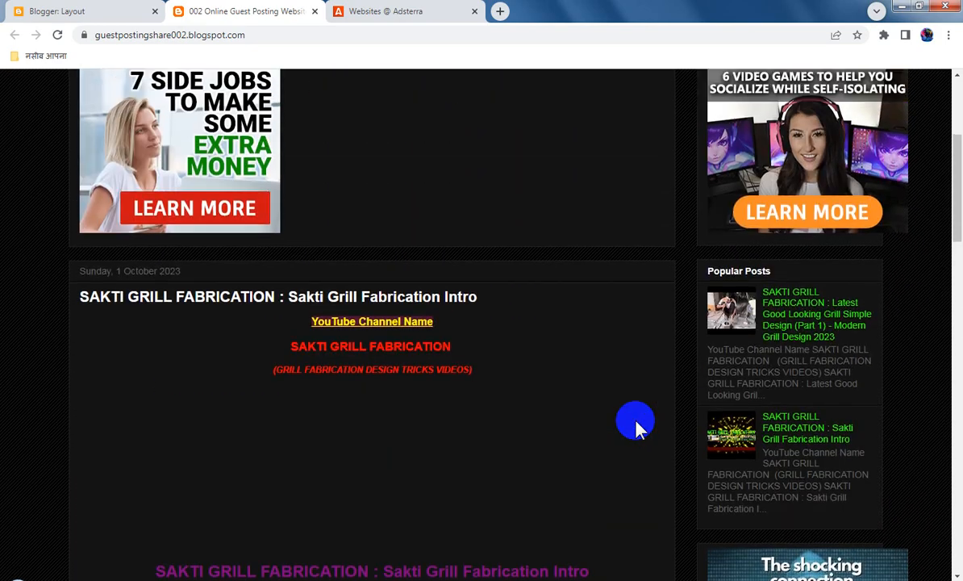
scroll(636, 428, up, 3)
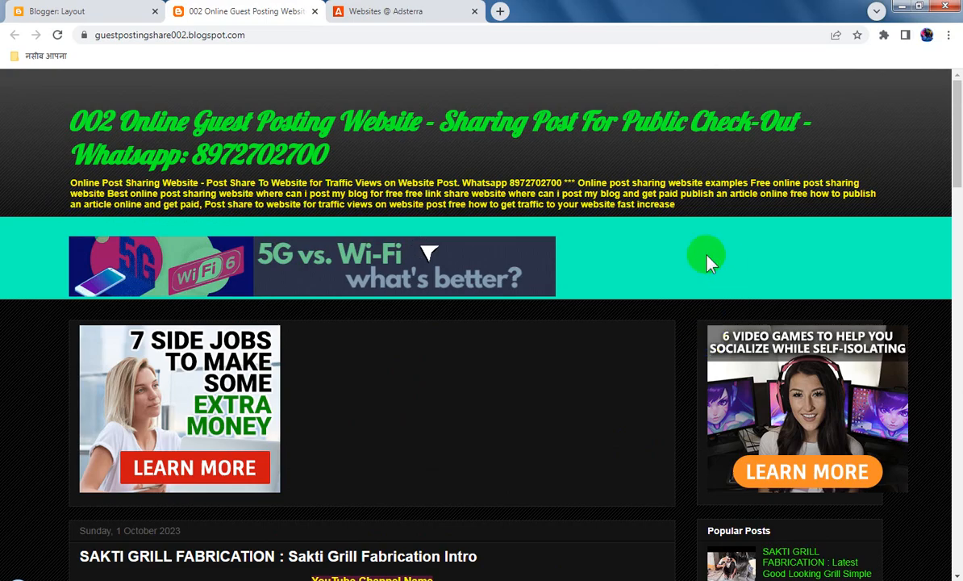